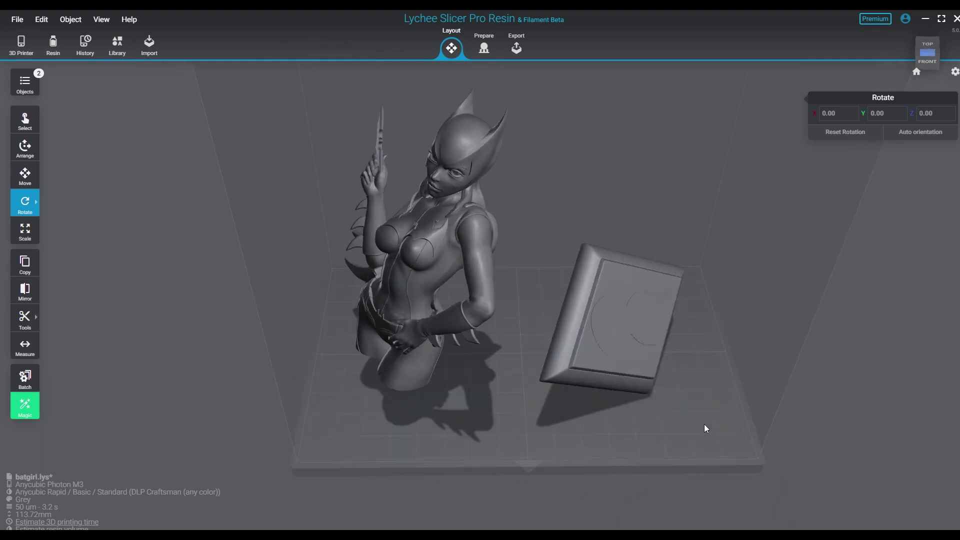
# Step: Hollow both the figure and the base with 3D hollowing at 1.7 mm thickness and quality 4.0
pyautogui.click(442, 241)
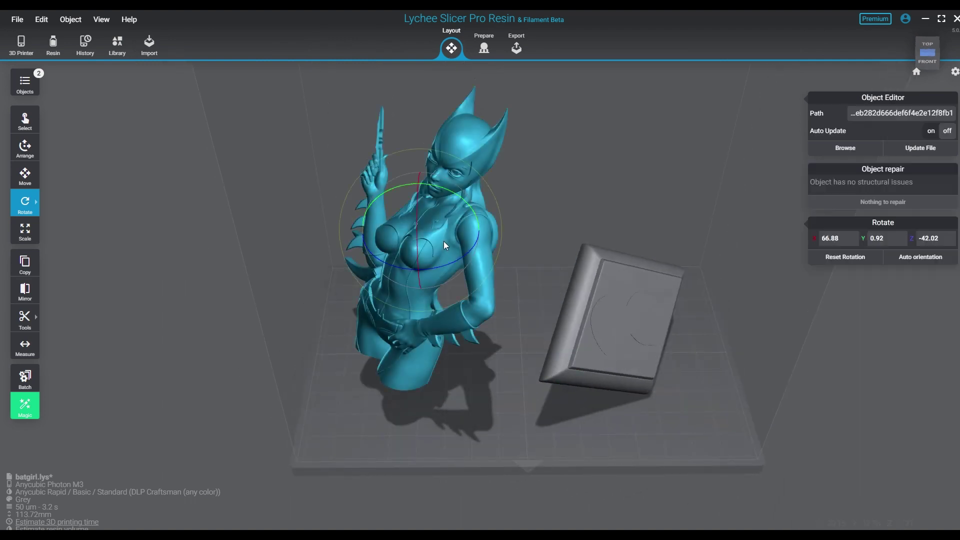
pyautogui.keyDown('ctrl'); pyautogui.click(638, 307); pyautogui.keyUp('ctrl')
pyautogui.click(491, 54)
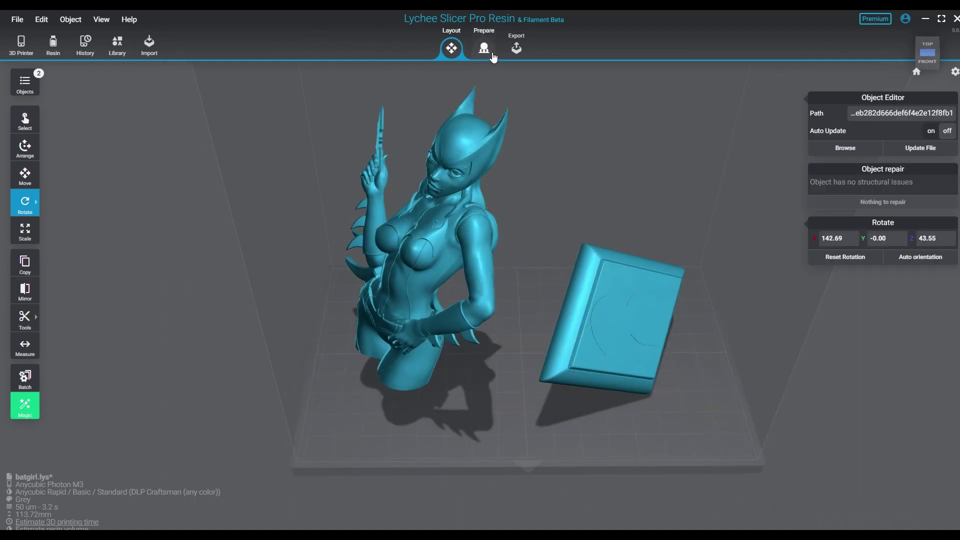
pyautogui.click(25, 176)
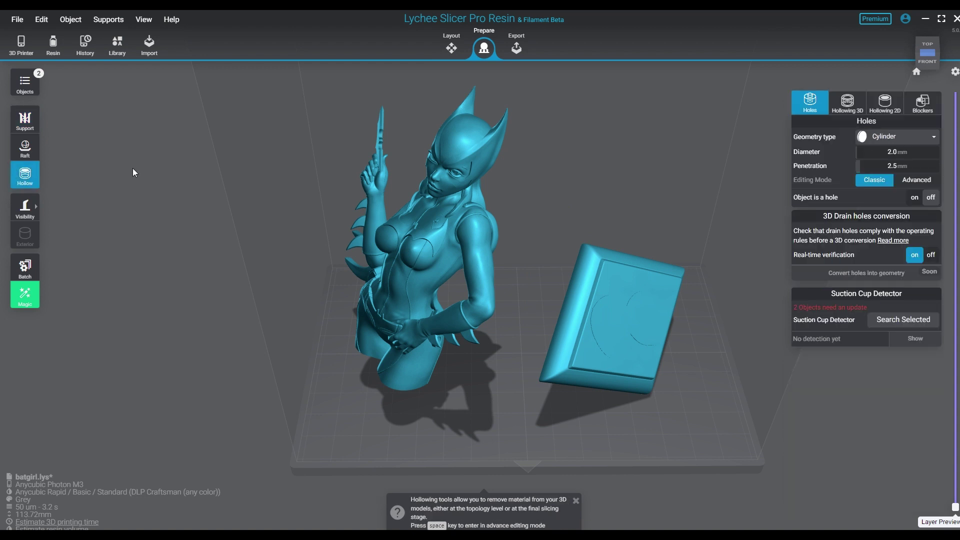
pyautogui.click(857, 110)
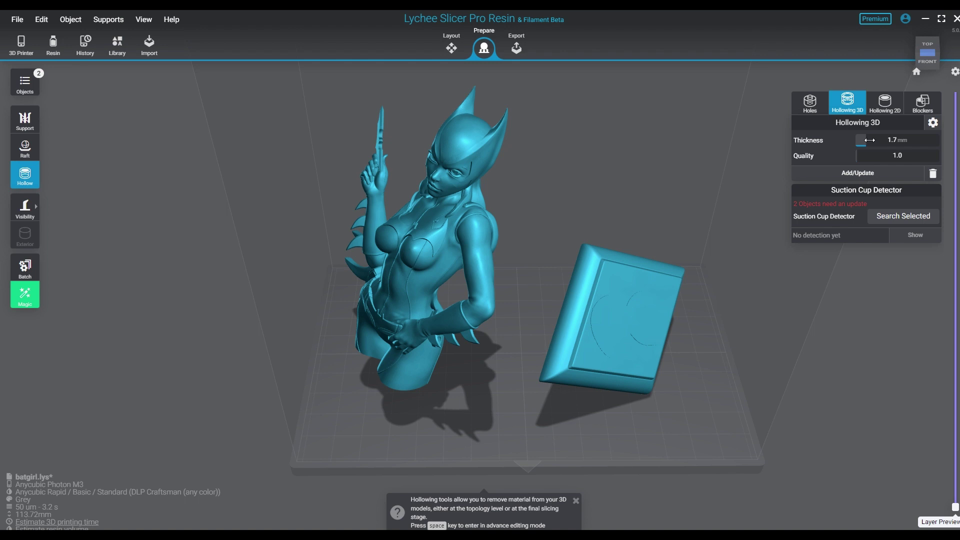
pyautogui.moveTo(872, 162); pyautogui.dragTo(935, 159)
pyautogui.click(888, 175)
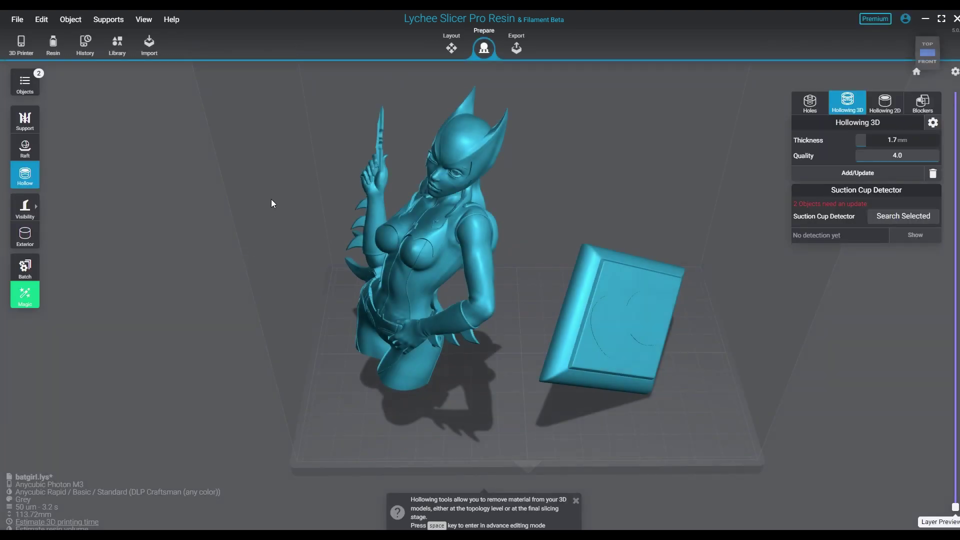
# Step: Place a 2.0 mm cylindrical hole with 2.5 mm penetration on the cut underside of each of the figure's legs
pyautogui.moveTo(485, 286); pyautogui.dragTo(520, 370, button='right')
pyautogui.click(809, 106)
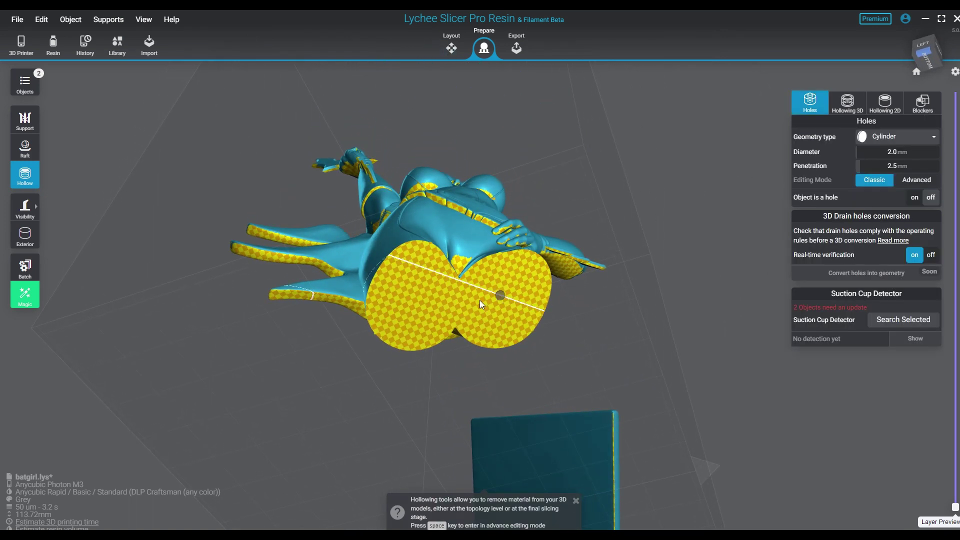
pyautogui.scroll(2, 450, 299)
pyautogui.click(389, 302)
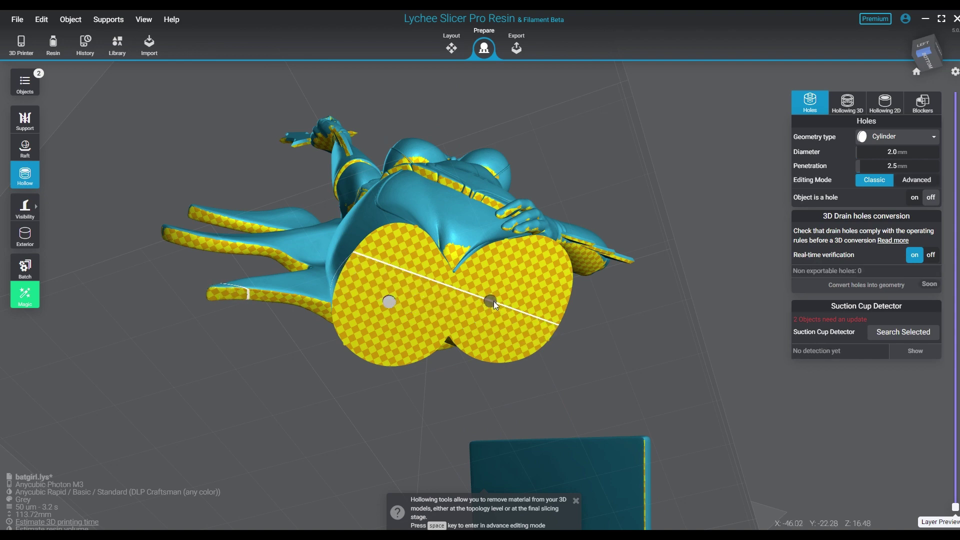
pyautogui.click(515, 305)
# Step: Enlarge the first leg's hole to a diameter of about 12.7 mm in advanced hole editing
pyautogui.click(388, 303)
pyautogui.press('space')
pyautogui.moveTo(415, 226); pyautogui.dragTo(424, 208)
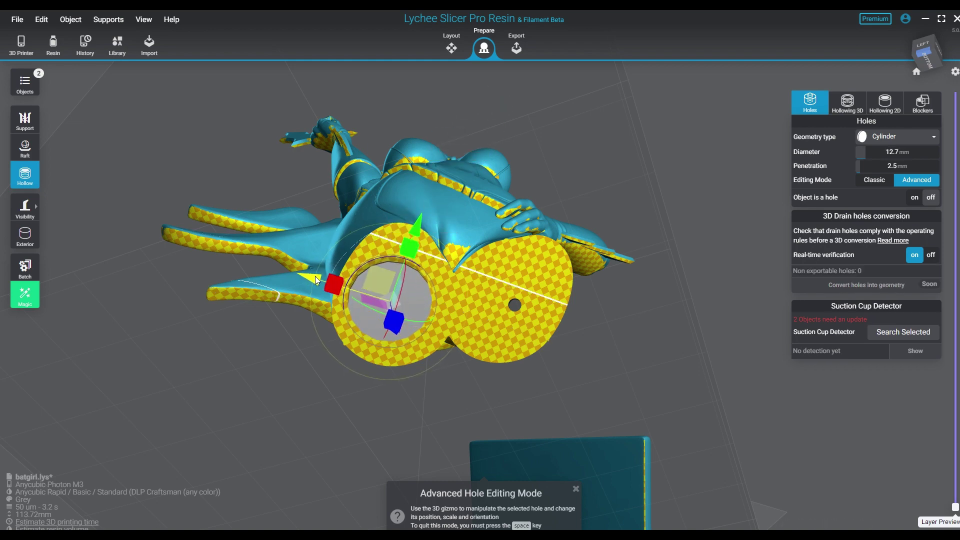
pyautogui.press('space')
# Step: Enlarge the second leg's hole to a diameter of about 12.9 mm, centre it on the cut face, and deselect it
pyautogui.click(514, 305)
pyautogui.press('space')
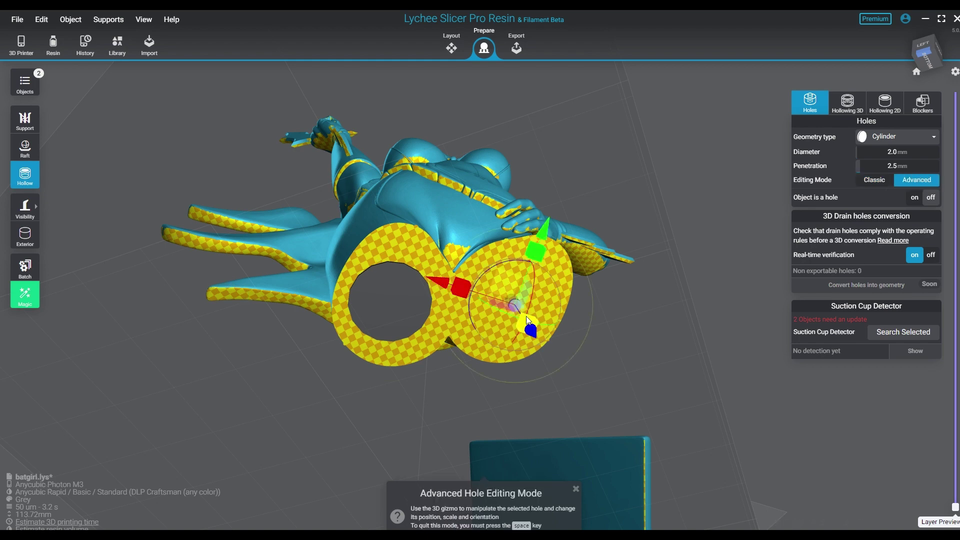
pyautogui.moveTo(470, 284); pyautogui.dragTo(193, 196)
pyautogui.press('space')
pyautogui.moveTo(665, 382); pyautogui.dragTo(479, 309)
pyautogui.click(482, 302)
pyautogui.press('space')
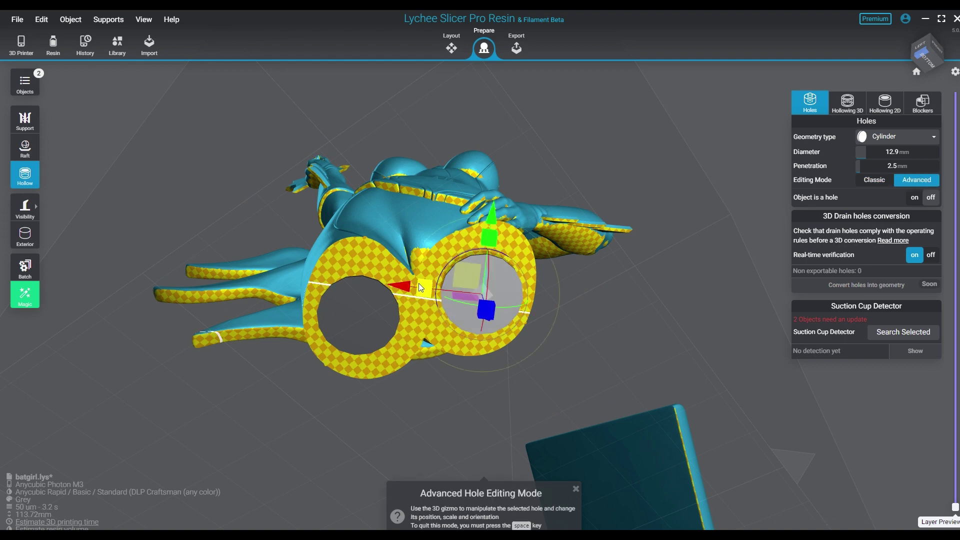
pyautogui.click(600, 338)
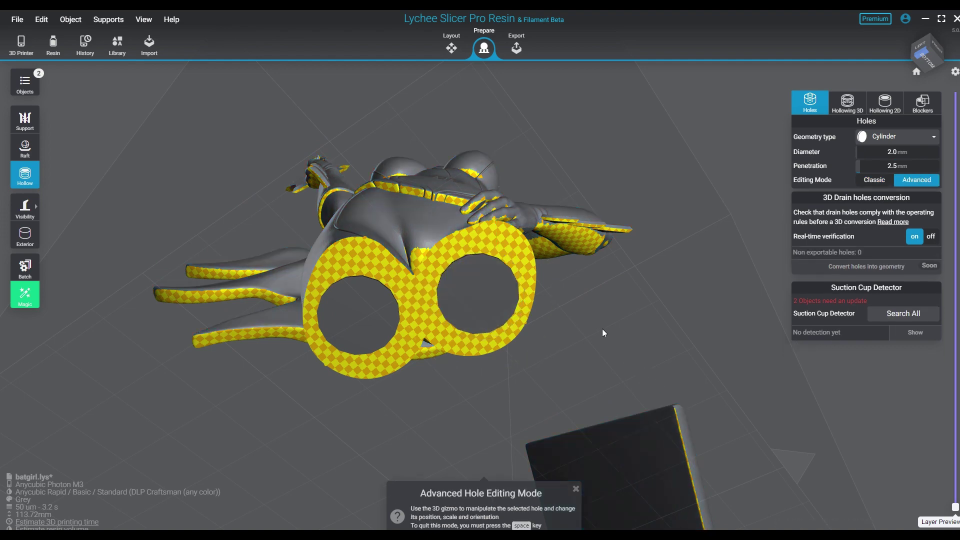
# Step: Place a cylindrical hole at the centre of the base's underside and enlarge it to about 7.7 mm
pyautogui.moveTo(599, 313); pyautogui.dragTo(574, 289)
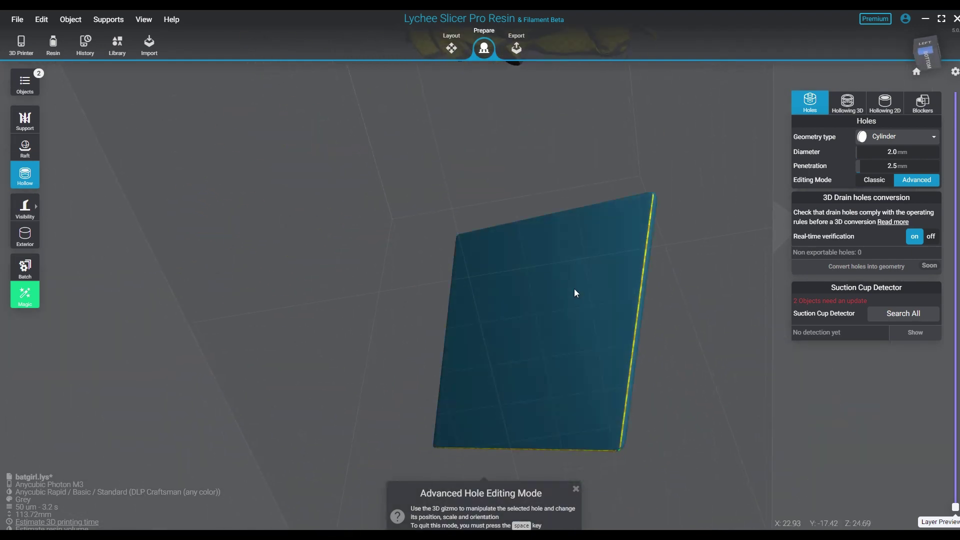
pyautogui.click(569, 346)
pyautogui.moveTo(568, 347); pyautogui.dragTo(541, 344)
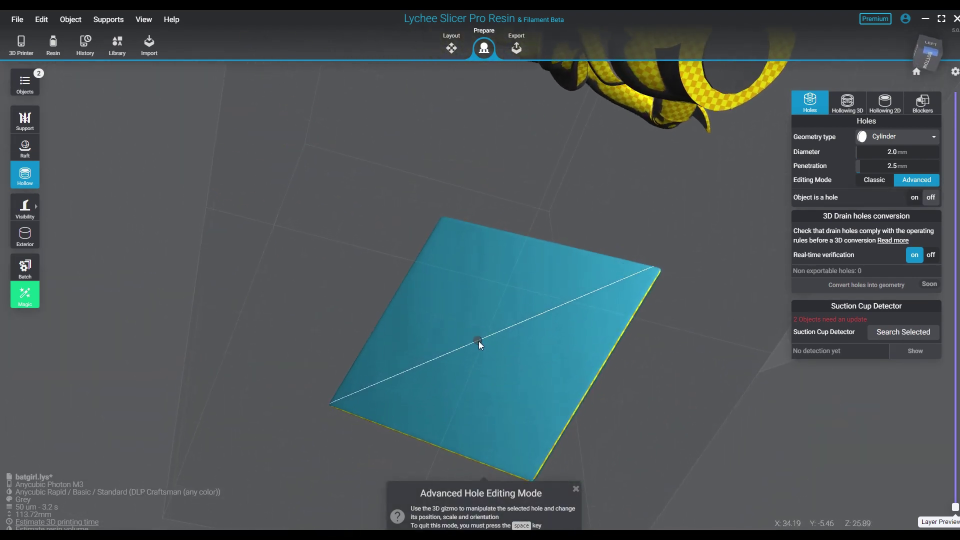
pyautogui.click(479, 342)
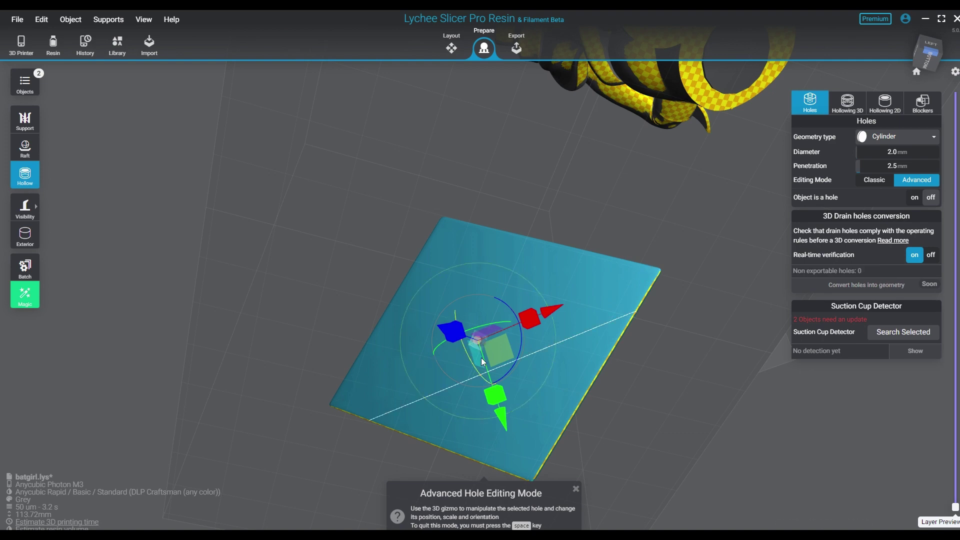
pyautogui.moveTo(495, 394); pyautogui.dragTo(592, 508)
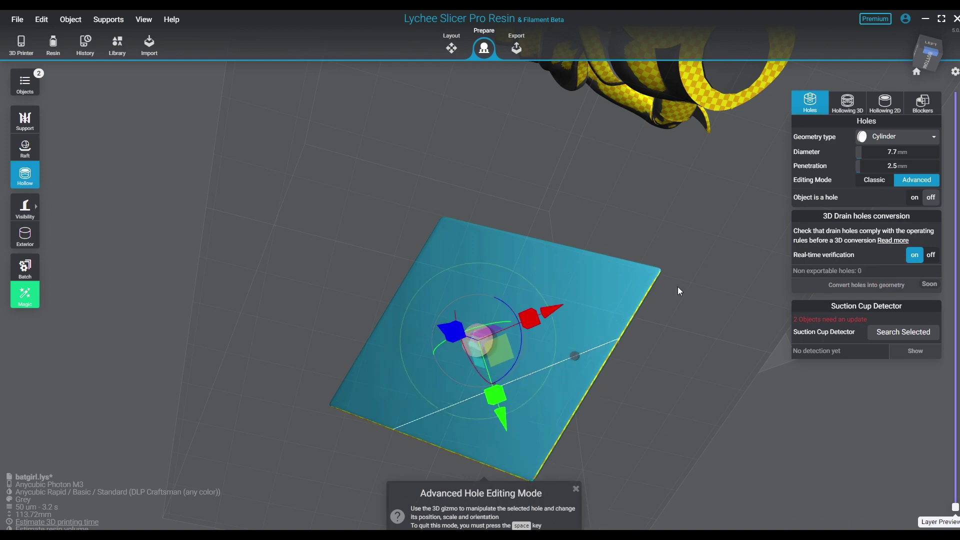
# Step: Change the base's hole to Cube geometry, rotate it to match the base's edges, and enlarge it to about 36.1 mm
pyautogui.click(888, 141)
pyautogui.click(873, 171)
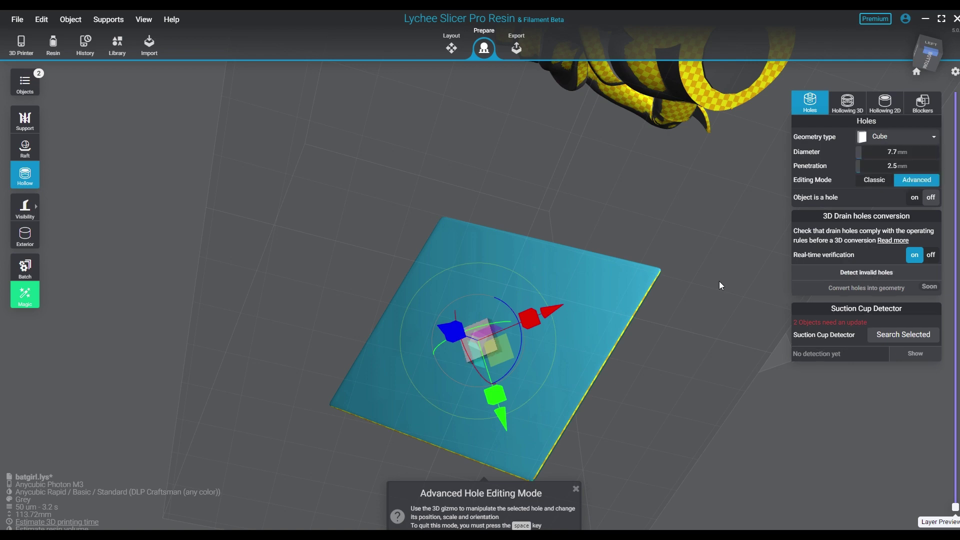
pyautogui.moveTo(494, 394); pyautogui.dragTo(577, 517)
pyautogui.moveTo(532, 391); pyautogui.dragTo(515, 359)
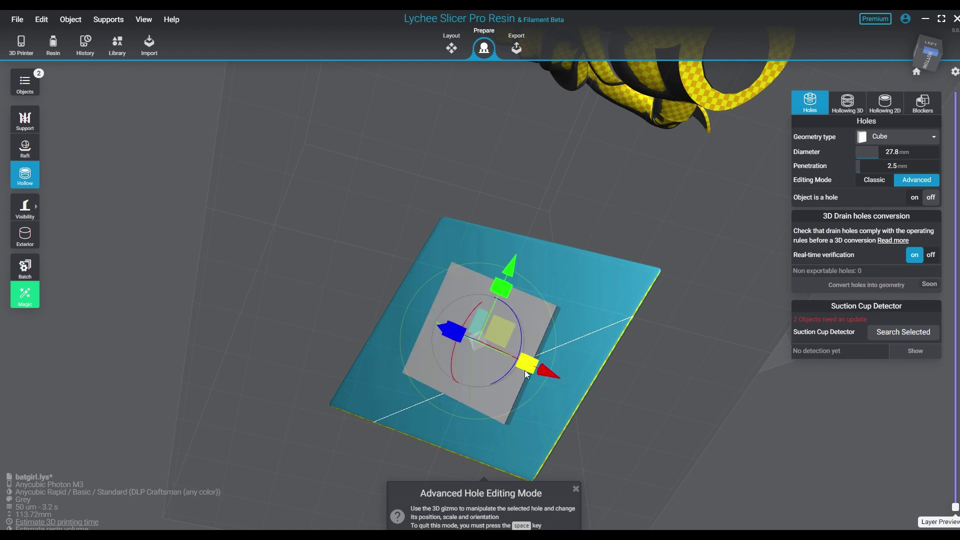
pyautogui.moveTo(536, 367); pyautogui.dragTo(555, 371)
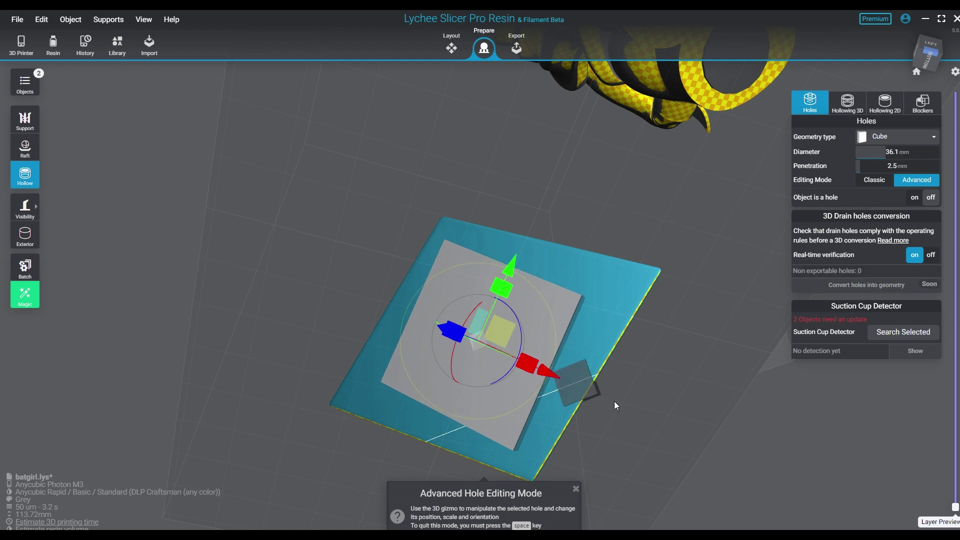
pyautogui.click(610, 445)
# Step: Shift the base's cube hole toward the base's lower corner while viewing the interior, and return to the exterior view
pyautogui.moveTo(610, 445); pyautogui.dragTo(700, 498, button='right')
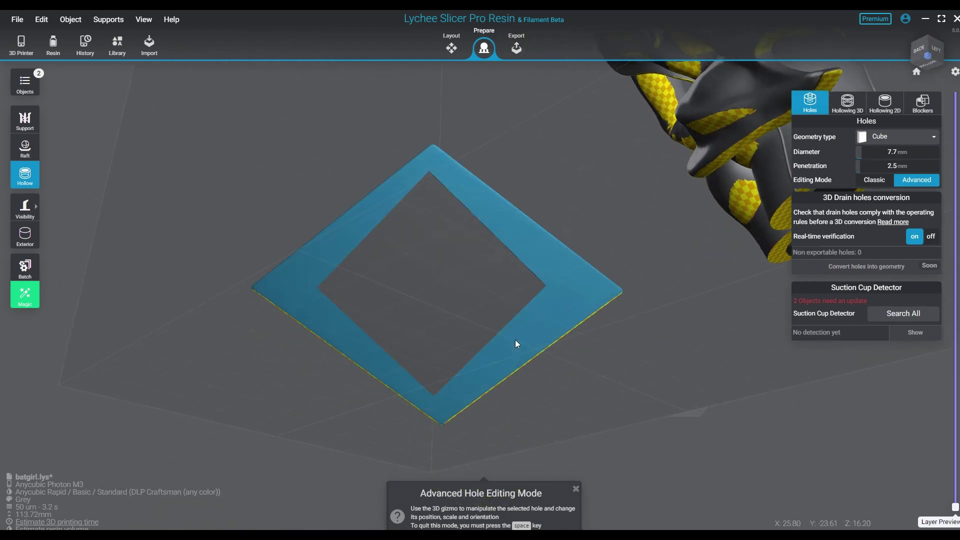
pyautogui.moveTo(515, 340); pyautogui.dragTo(598, 383, button='right')
pyautogui.moveTo(597, 383); pyautogui.dragTo(576, 374)
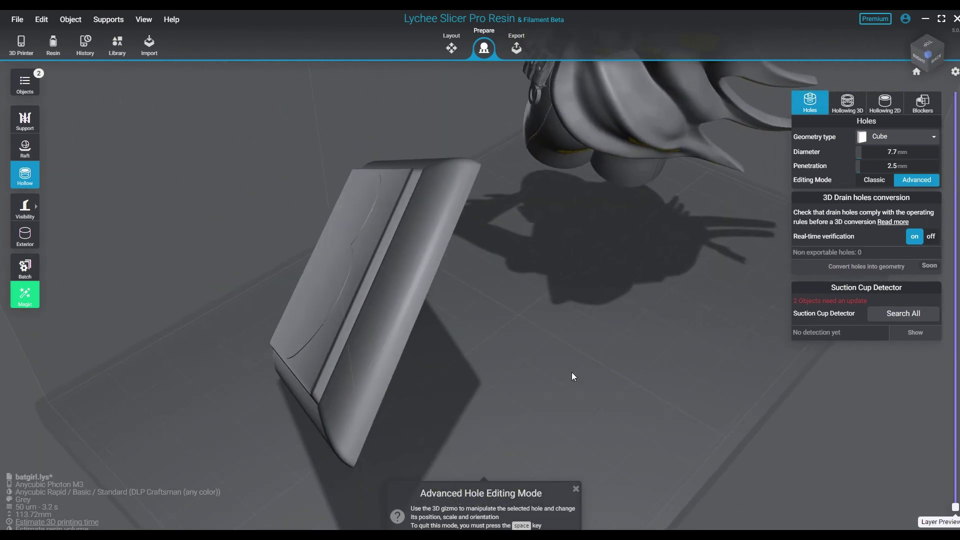
pyautogui.click(25, 235)
pyautogui.moveTo(159, 280); pyautogui.dragTo(542, 325)
pyautogui.click(542, 325)
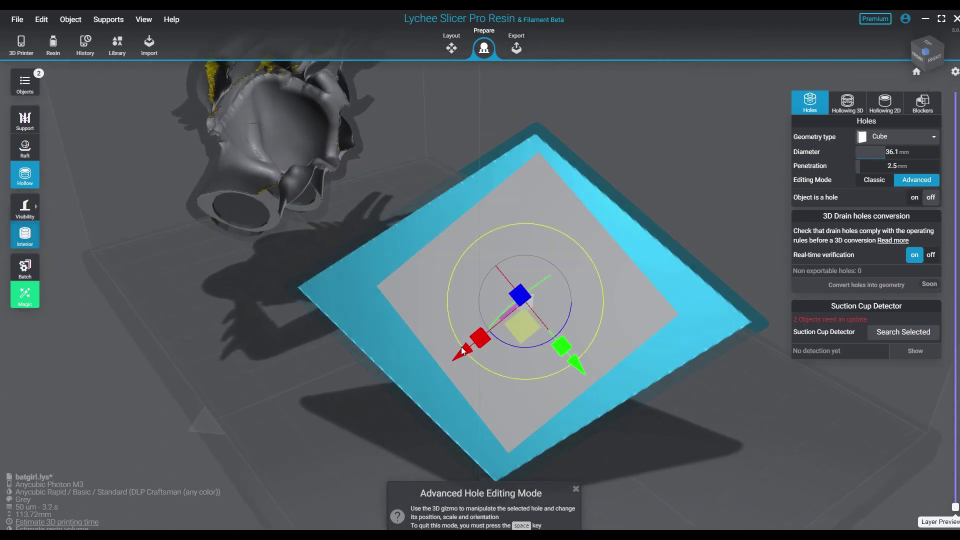
pyautogui.moveTo(578, 387); pyautogui.dragTo(559, 380)
pyautogui.moveTo(582, 266); pyautogui.dragTo(578, 270)
pyautogui.moveTo(561, 383); pyautogui.dragTo(563, 387)
pyautogui.moveTo(580, 265); pyautogui.dragTo(580, 269)
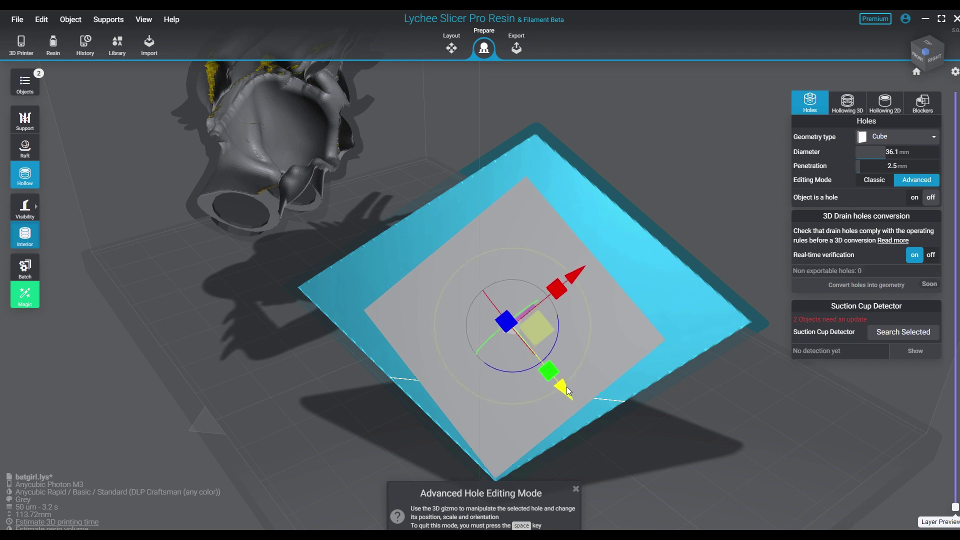
pyautogui.click(740, 433)
pyautogui.moveTo(740, 435)
pyautogui.mouseDown()
pyautogui.moveTo(434, 401)
pyautogui.moveTo(392, 376)
pyautogui.moveTo(523, 376)
pyautogui.moveTo(510, 360)
pyautogui.mouseUp()
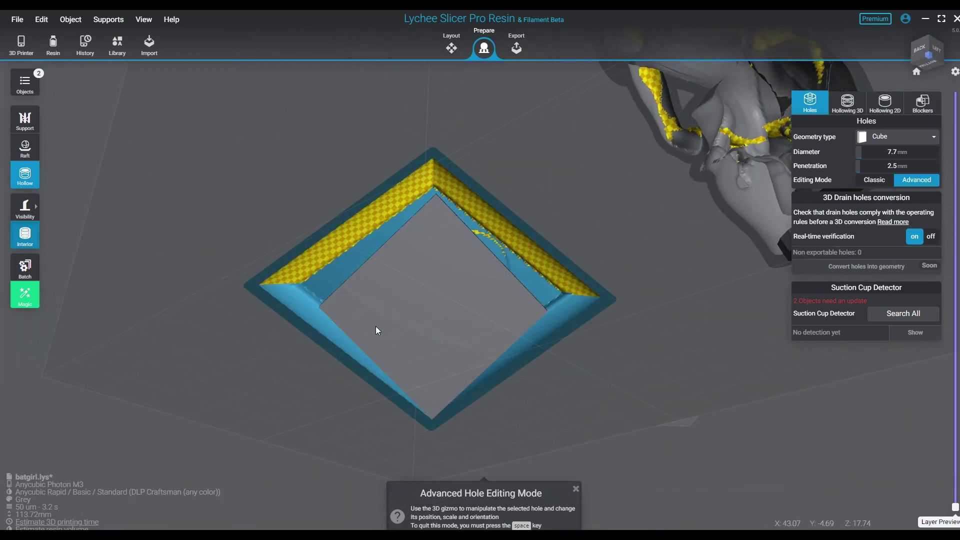
pyautogui.click(26, 236)
# Step: Examine the figure and base from above and underneath to check their orientation and the placed holes
pyautogui.moveTo(586, 445); pyautogui.dragTo(568, 425)
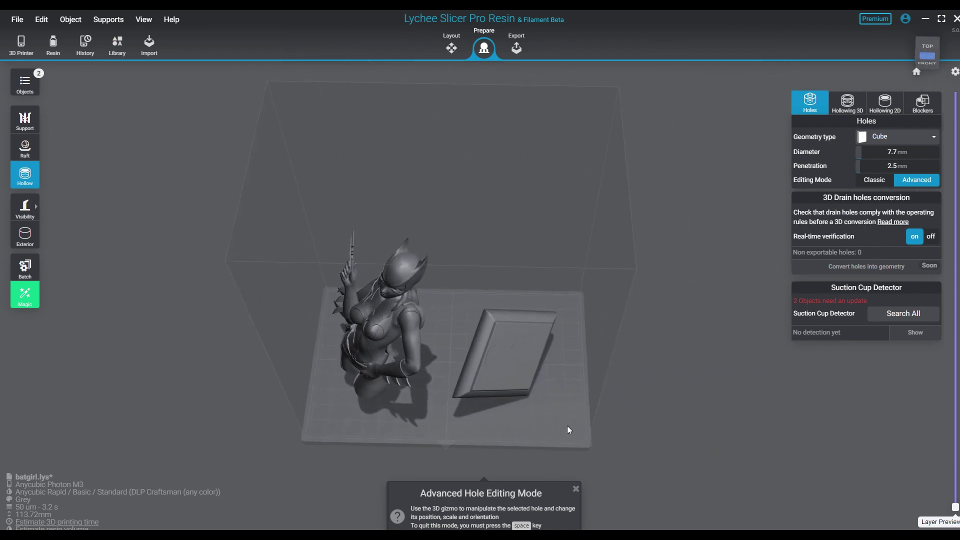
pyautogui.click(575, 489)
pyautogui.scroll(5, 556, 416)
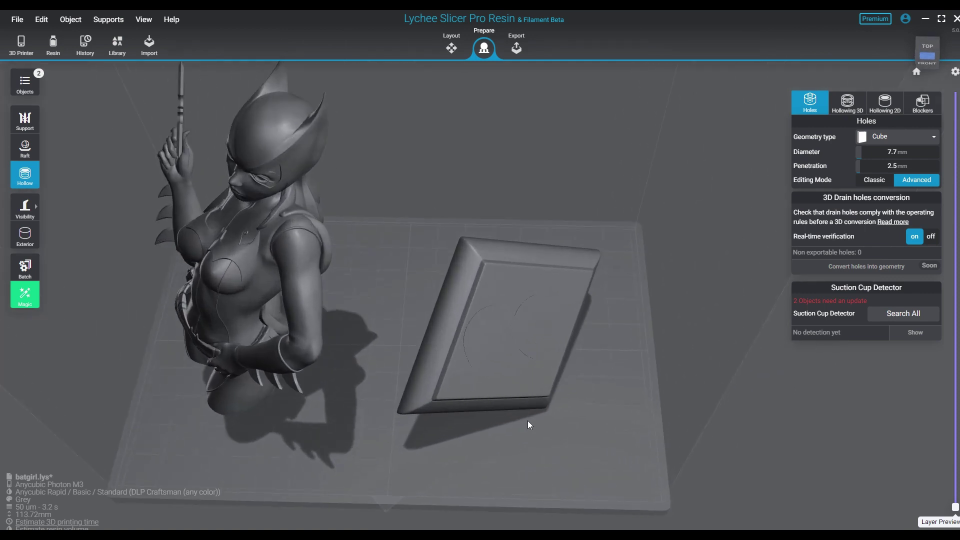
pyautogui.moveTo(607, 430); pyautogui.dragTo(631, 415)
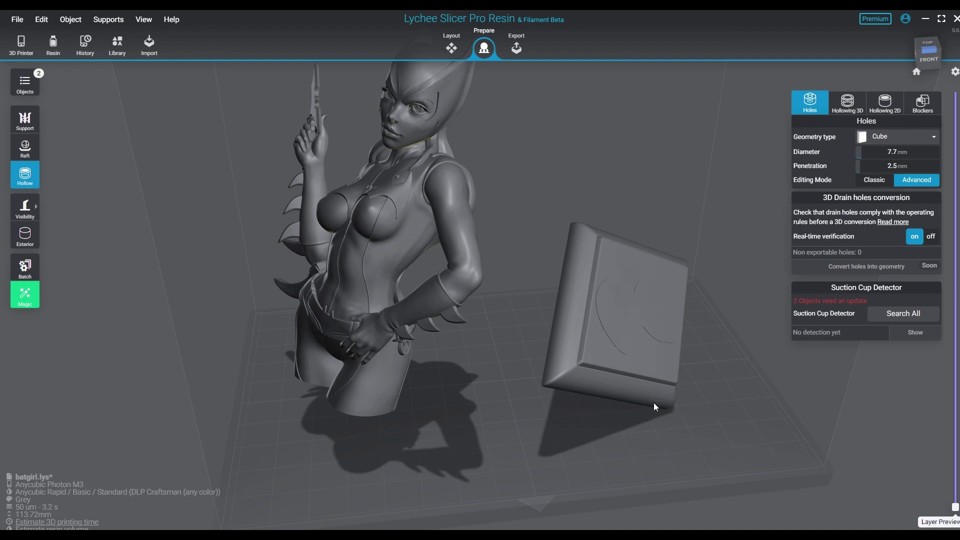
pyautogui.moveTo(684, 388); pyautogui.dragTo(295, 352)
pyautogui.moveTo(652, 421); pyautogui.dragTo(583, 423)
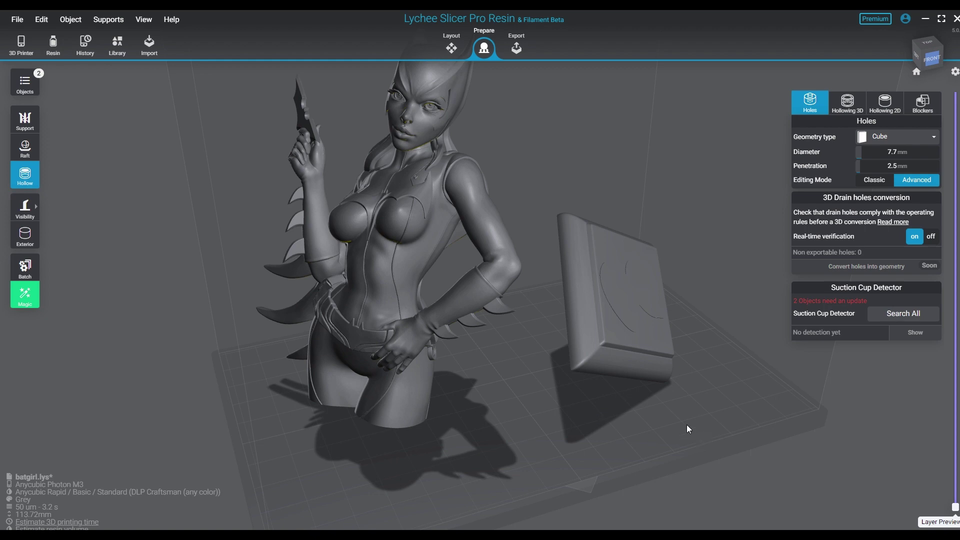
pyautogui.moveTo(727, 454); pyautogui.dragTo(497, 424)
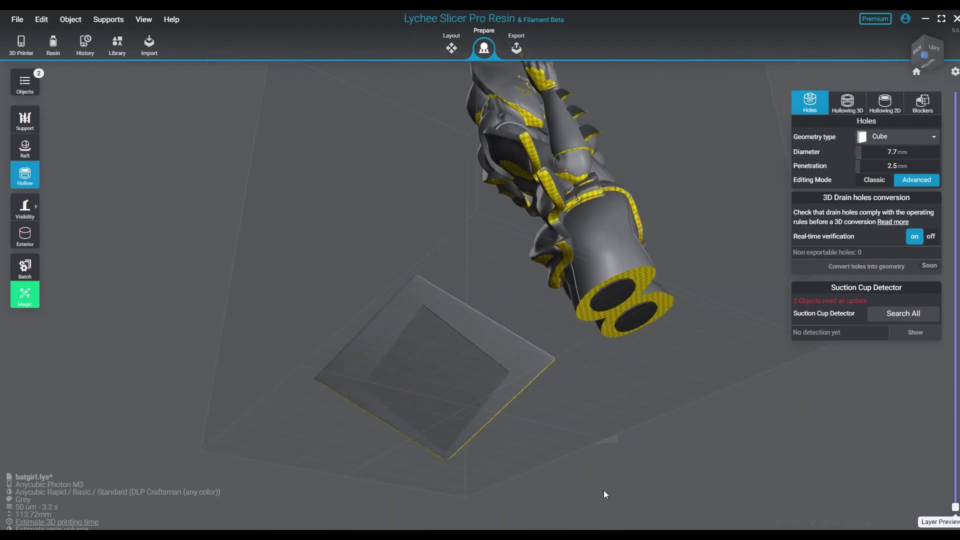
pyautogui.scroll(3, 620, 487)
pyautogui.moveTo(572, 493); pyautogui.dragTo(552, 453)
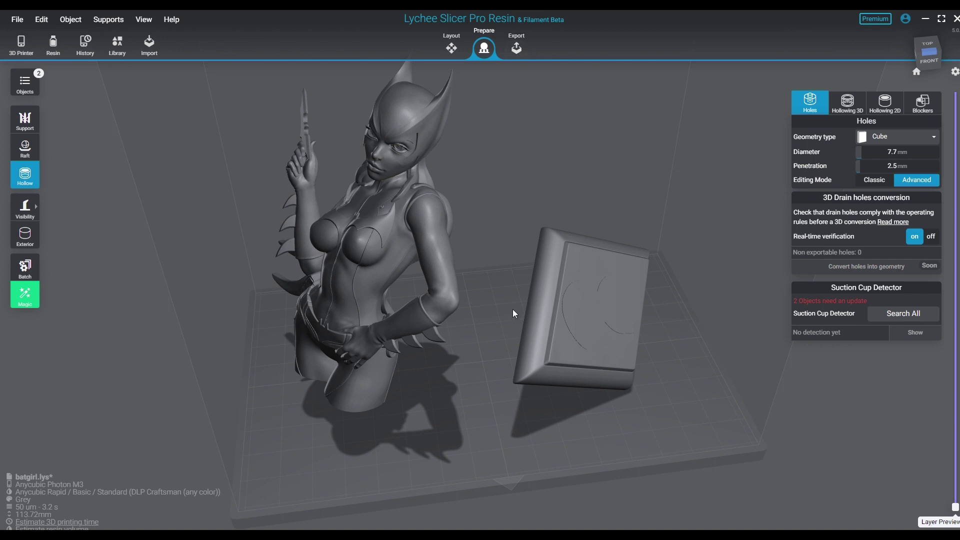
# Step: Select both models, open the export stage, and select only the base there
pyautogui.click(621, 367)
pyautogui.click(611, 344)
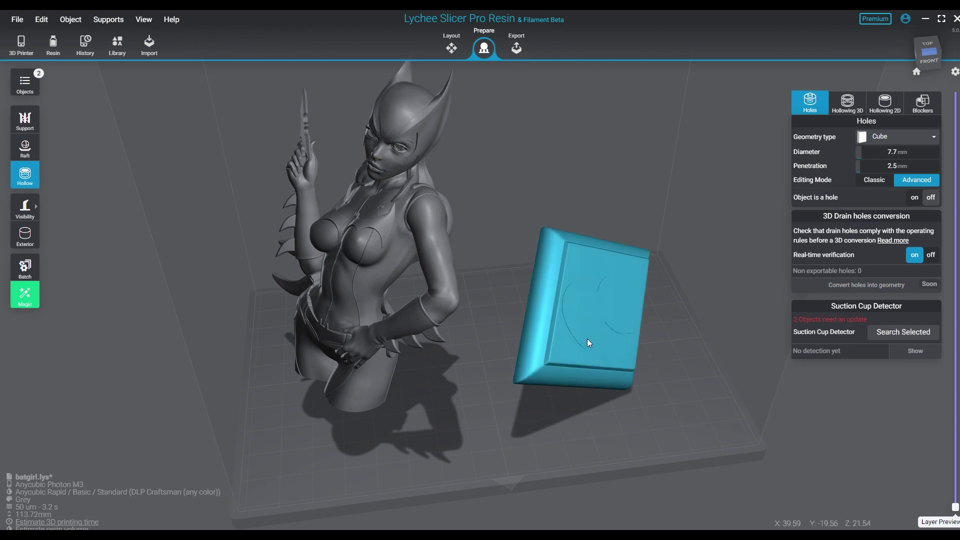
pyautogui.keyDown('ctrl'); pyautogui.click(409, 250); pyautogui.keyUp('ctrl')
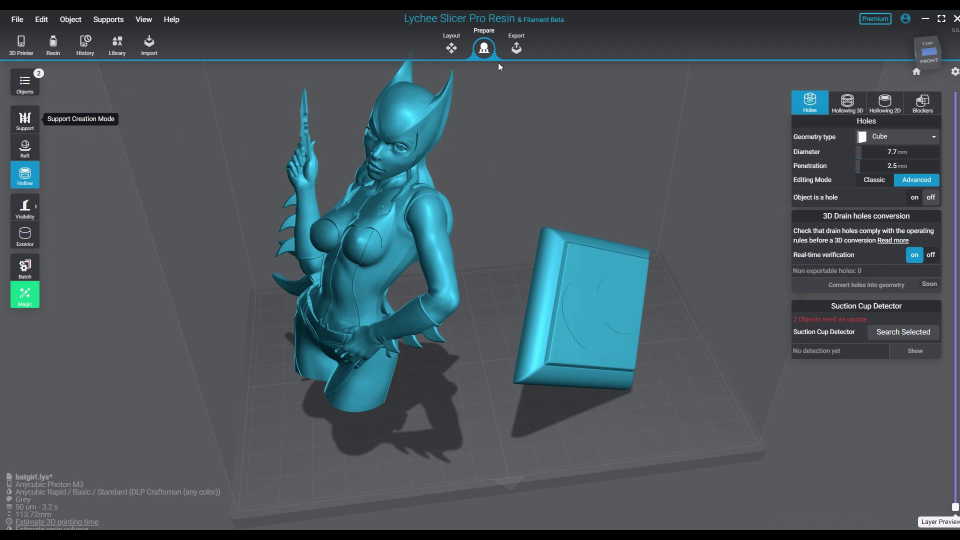
pyautogui.click(516, 48)
pyautogui.moveTo(686, 333); pyautogui.dragTo(692, 363)
pyautogui.click(588, 326)
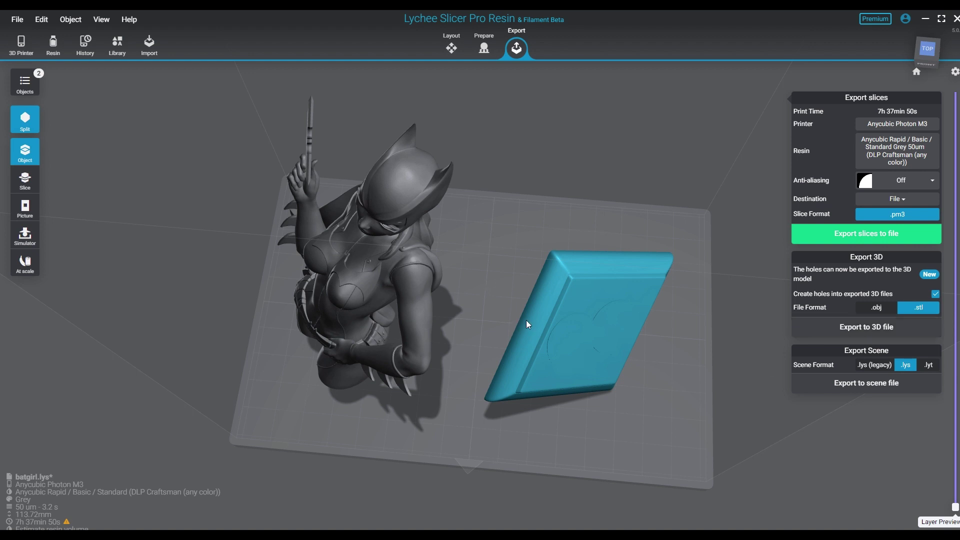
# Step: Isolate batgirl-solid-cut-01 and batgirl-solid-cut-11 in turn by hiding the other, and make both objects visible again
pyautogui.click(25, 81)
pyautogui.click(53, 108)
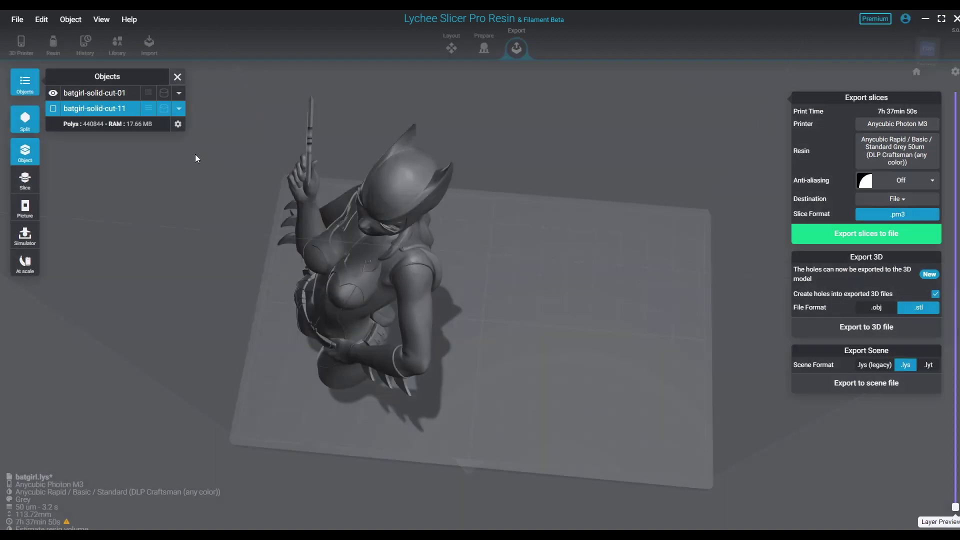
pyautogui.click(53, 93)
pyautogui.click(53, 109)
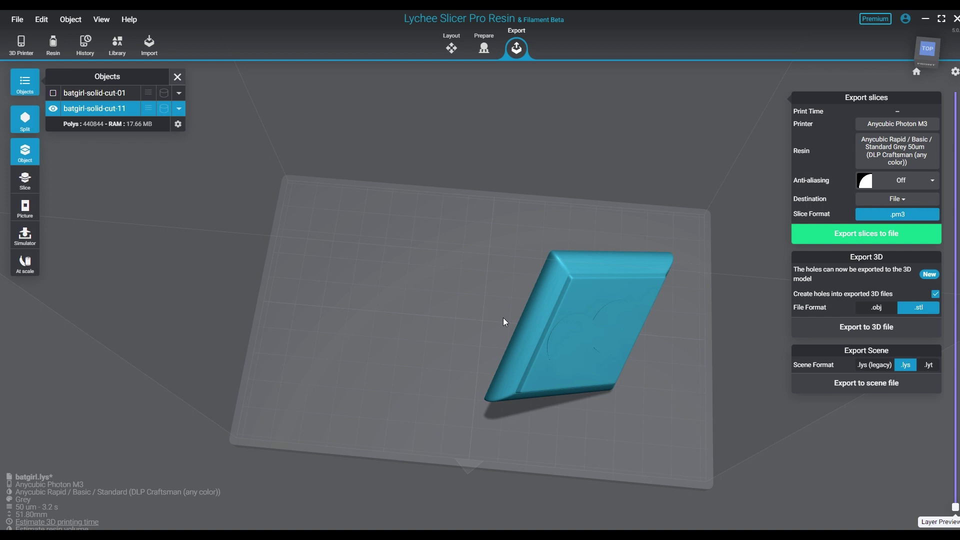
pyautogui.click(53, 93)
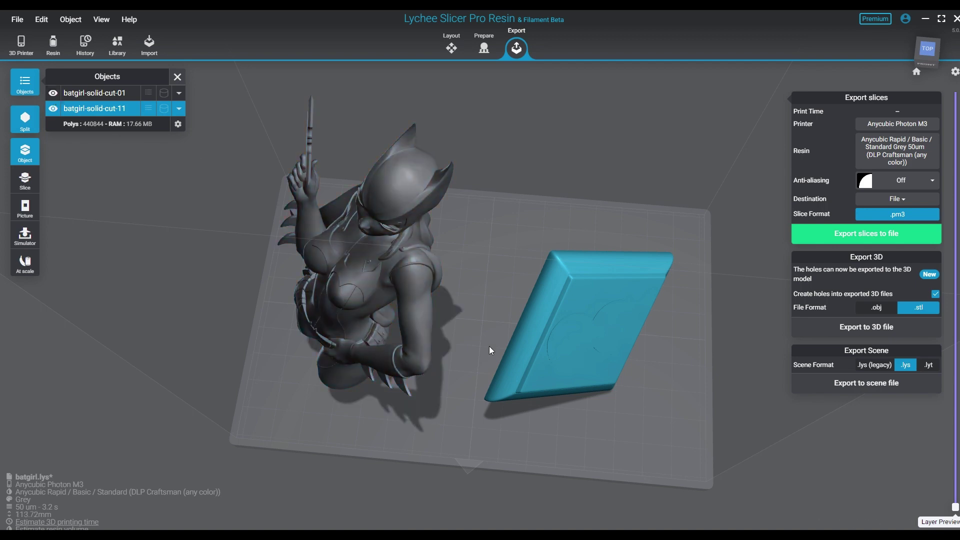
pyautogui.moveTo(437, 395); pyautogui.dragTo(505, 329, button='right')
pyautogui.moveTo(377, 388); pyautogui.dragTo(443, 386, button='right')
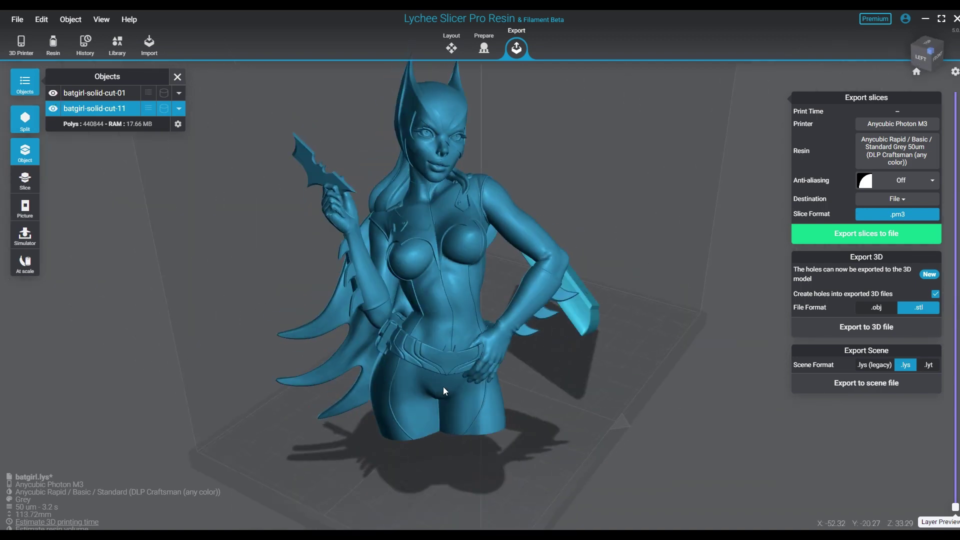
pyautogui.scroll(3, 515, 394)
pyautogui.moveTo(517, 398); pyautogui.dragTo(465, 352, button='right')
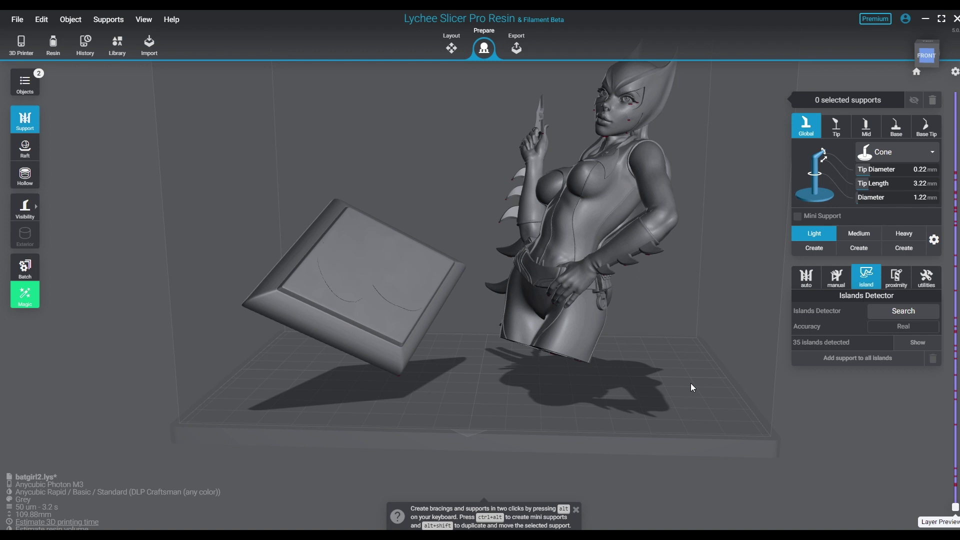
# Step: Show the detected islands and add a support to the first one, at the base's lowest corner
pyautogui.moveTo(709, 399); pyautogui.dragTo(626, 344, button='right')
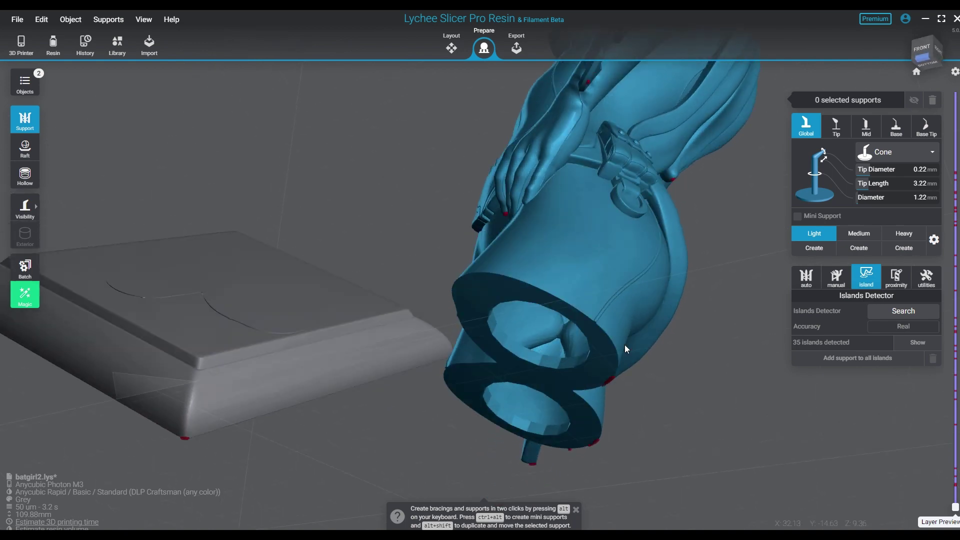
pyautogui.click(633, 283)
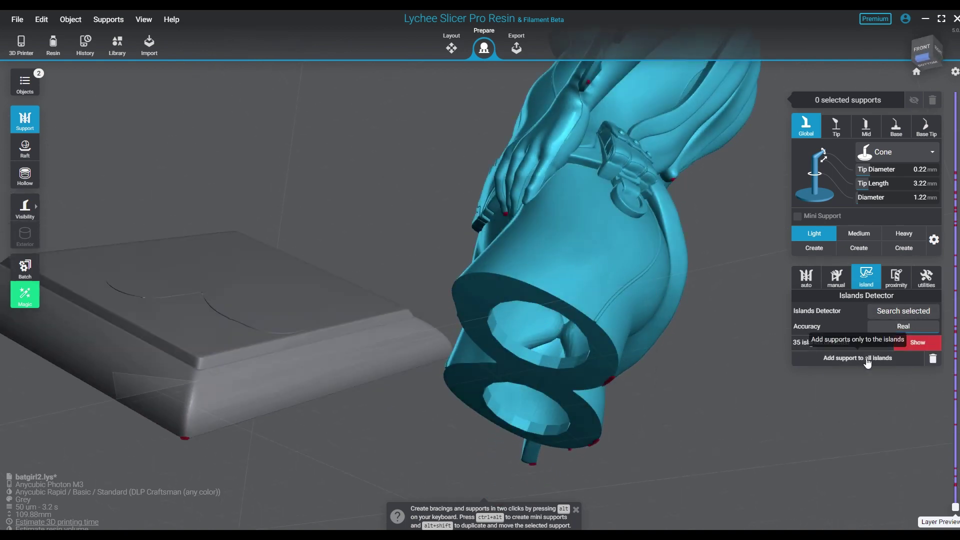
pyautogui.click(918, 342)
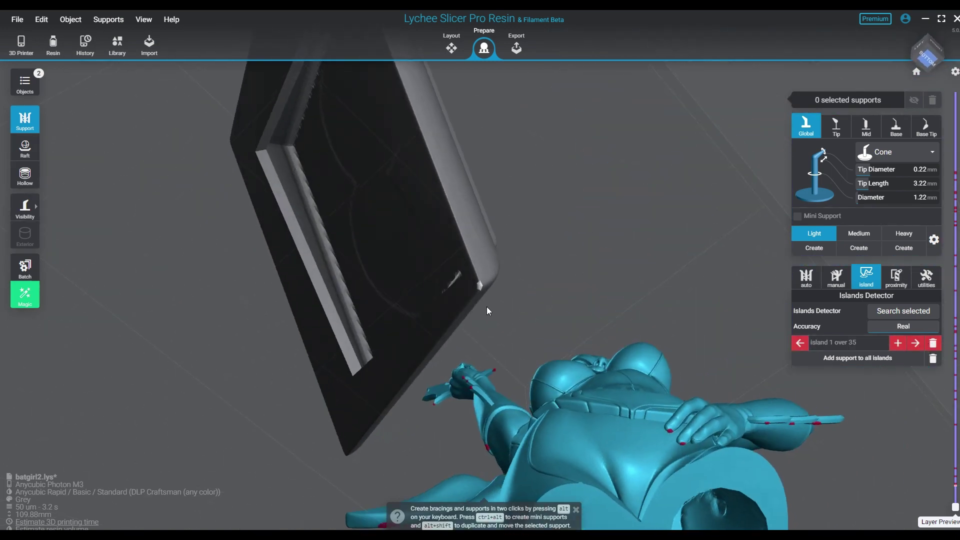
pyautogui.click(477, 255)
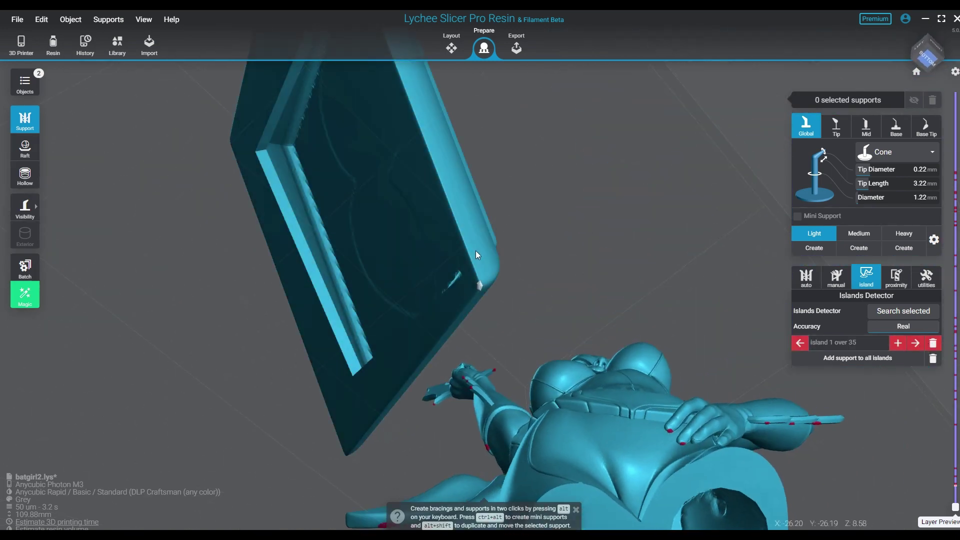
pyautogui.click(900, 344)
# Step: Switch the support preset to Medium, and set it back to Light
pyautogui.click(867, 239)
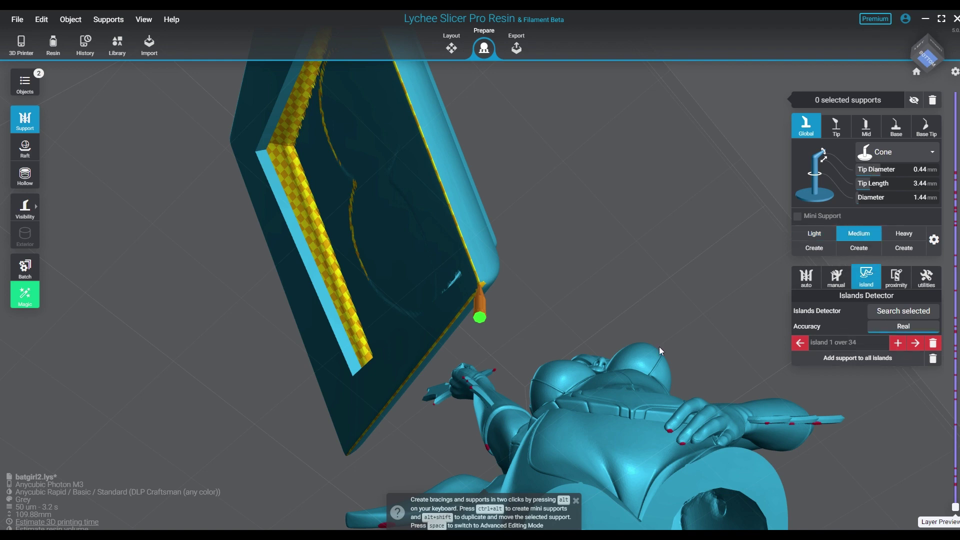
pyautogui.click(479, 316)
pyautogui.click(876, 239)
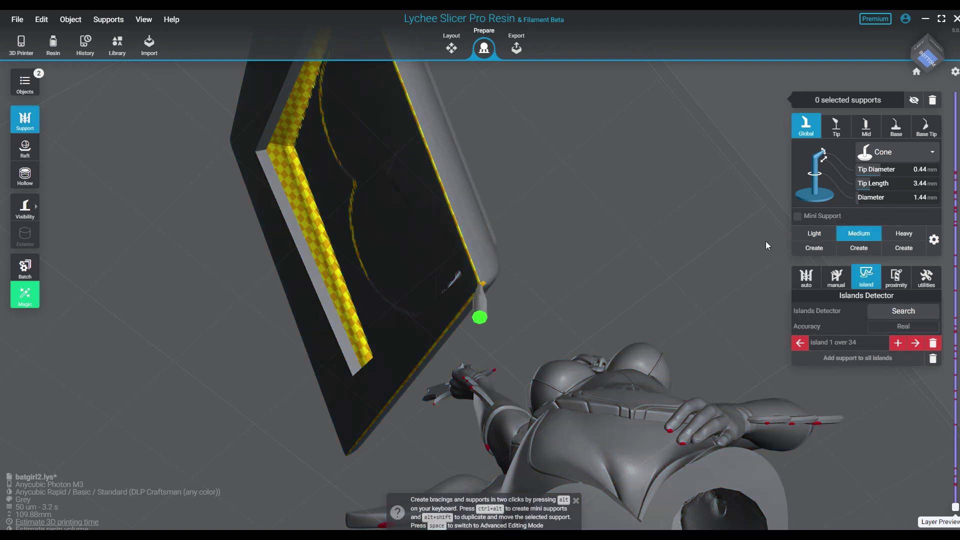
pyautogui.click(815, 236)
pyautogui.click(476, 271)
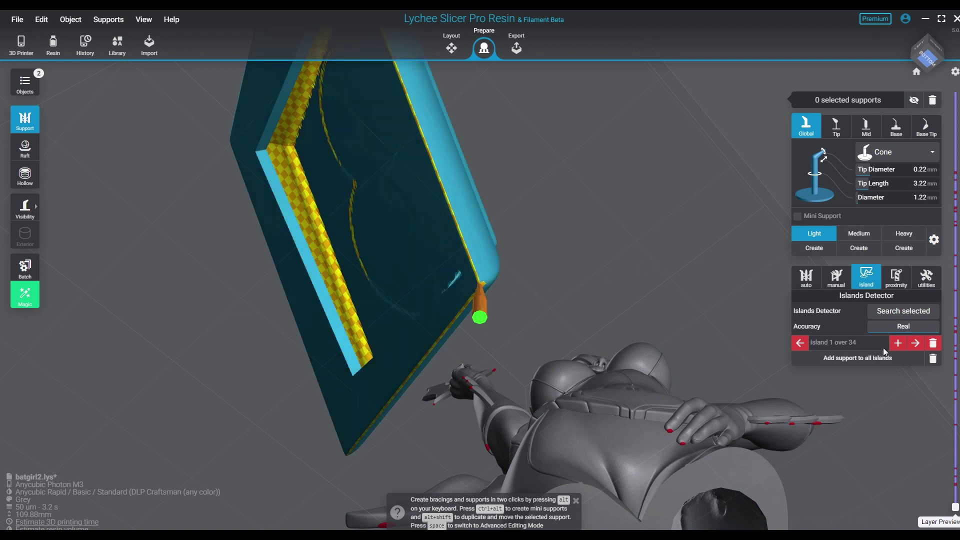
# Step: Advance to the second detected island and add light supports to the islands one by one until a single island is left
pyautogui.click(919, 344)
pyautogui.click(900, 344)
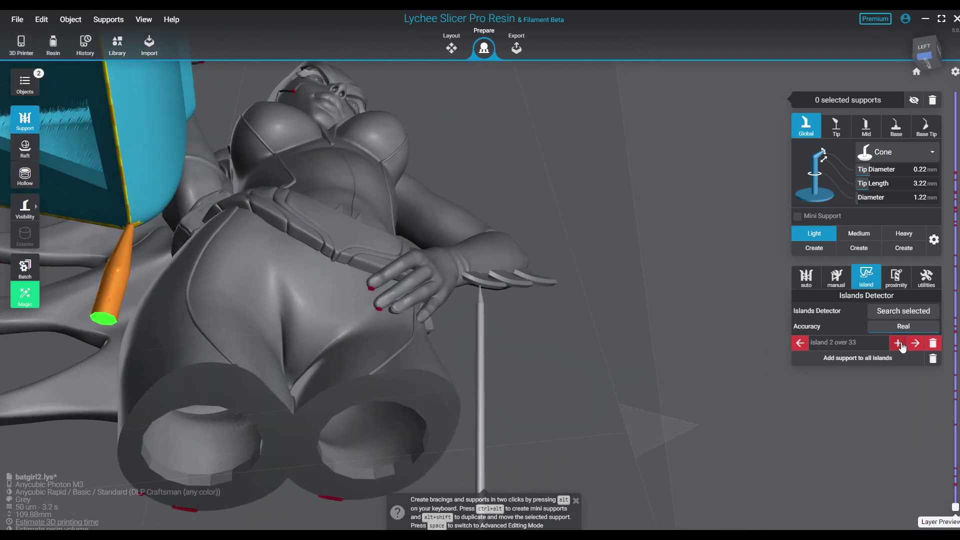
pyautogui.click(900, 344)
pyautogui.click(899, 344)
pyautogui.click(900, 344)
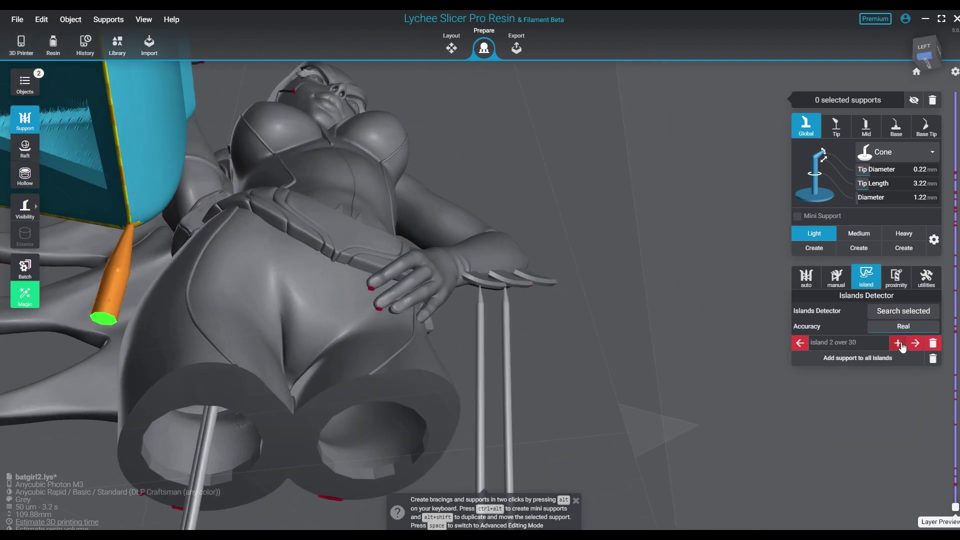
pyautogui.click(900, 344)
pyautogui.click(899, 344)
pyautogui.click(900, 344)
pyautogui.click(900, 345)
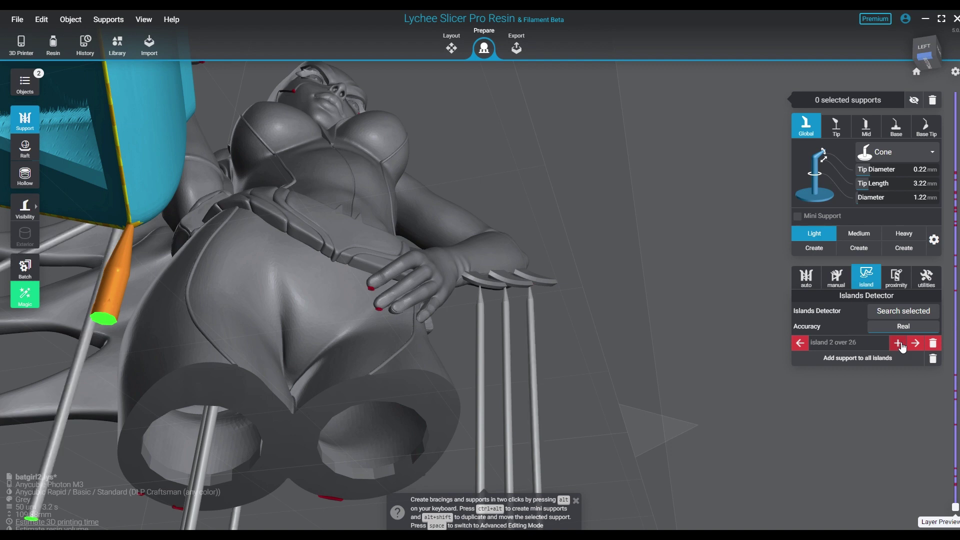
pyautogui.click(900, 344)
pyautogui.click(900, 344)
pyautogui.click(900, 345)
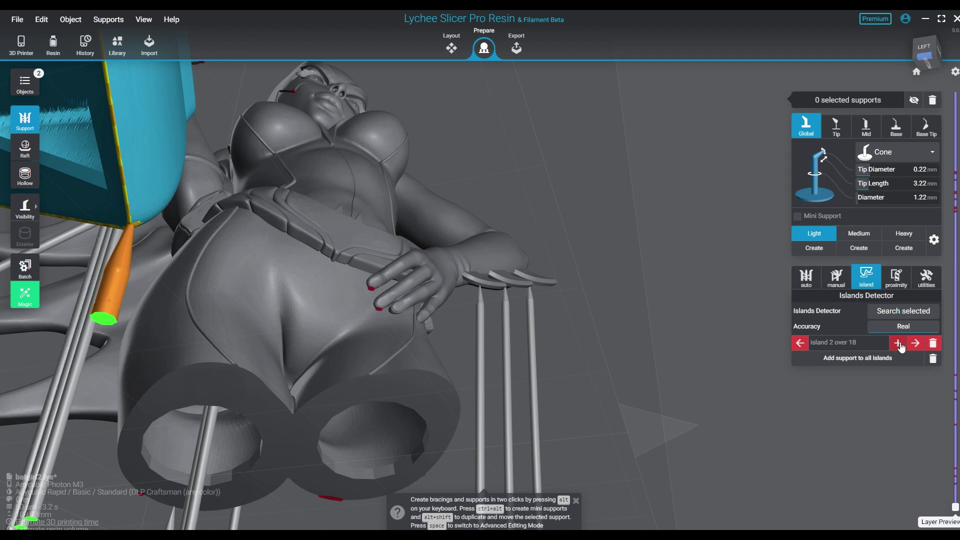
pyautogui.click(900, 344)
pyautogui.click(899, 344)
pyautogui.click(899, 344)
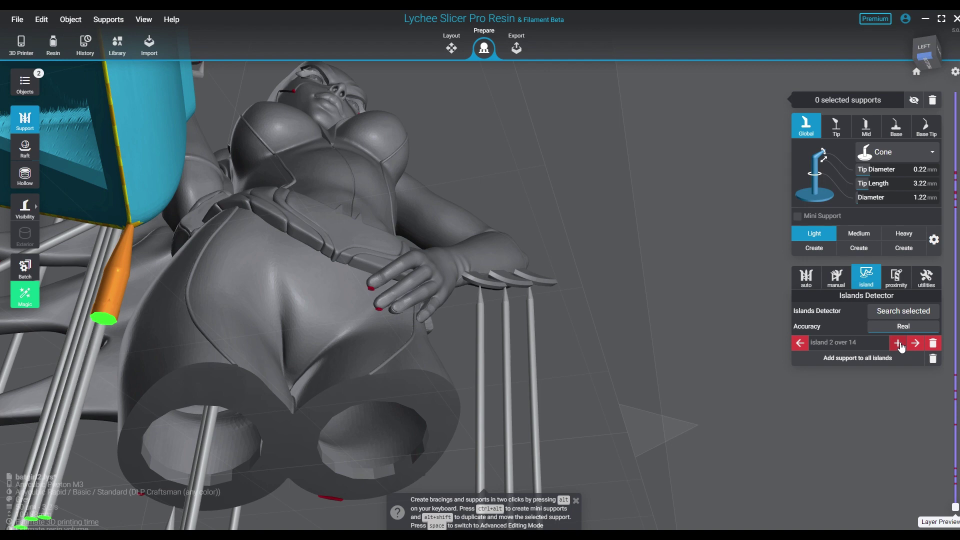
pyautogui.click(899, 344)
pyautogui.click(899, 344)
pyautogui.click(898, 344)
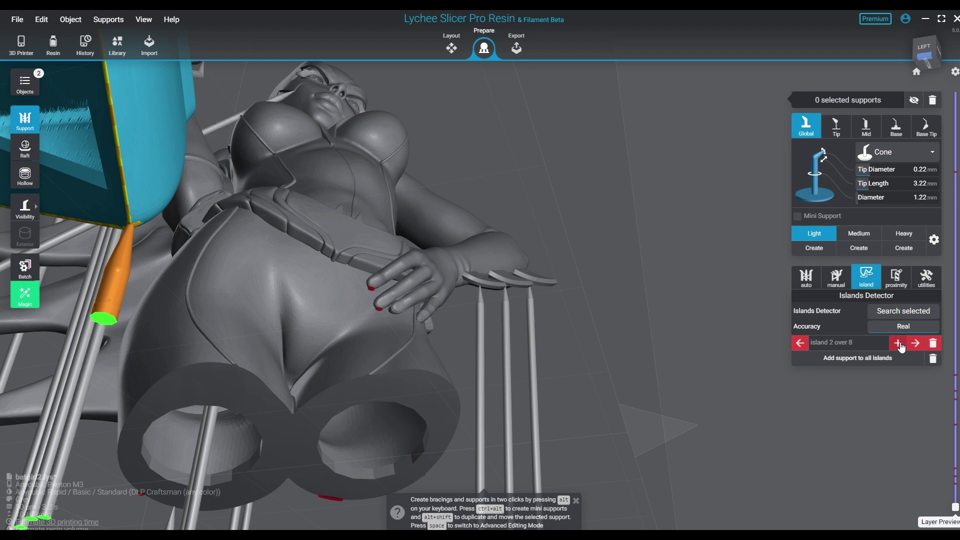
pyautogui.click(899, 344)
pyautogui.click(899, 344)
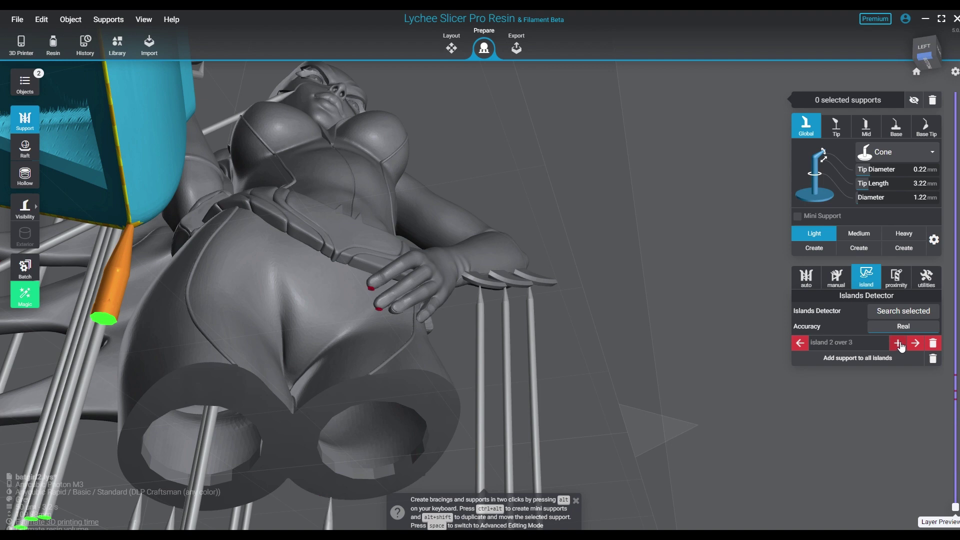
pyautogui.click(898, 344)
pyautogui.click(898, 344)
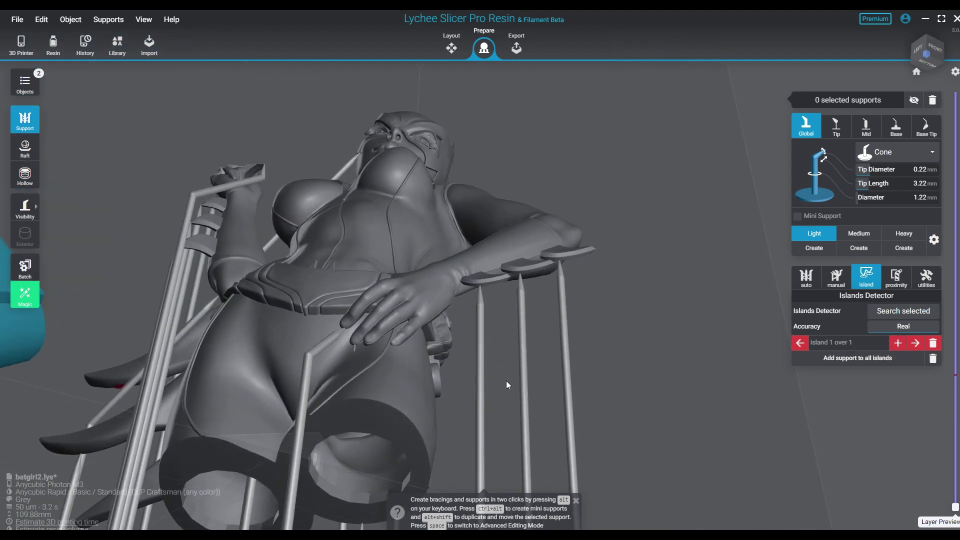
# Step: Locate the last remaining island on the underside of the cape and add a light support to it
pyautogui.moveTo(506, 381); pyautogui.dragTo(511, 404, button='right')
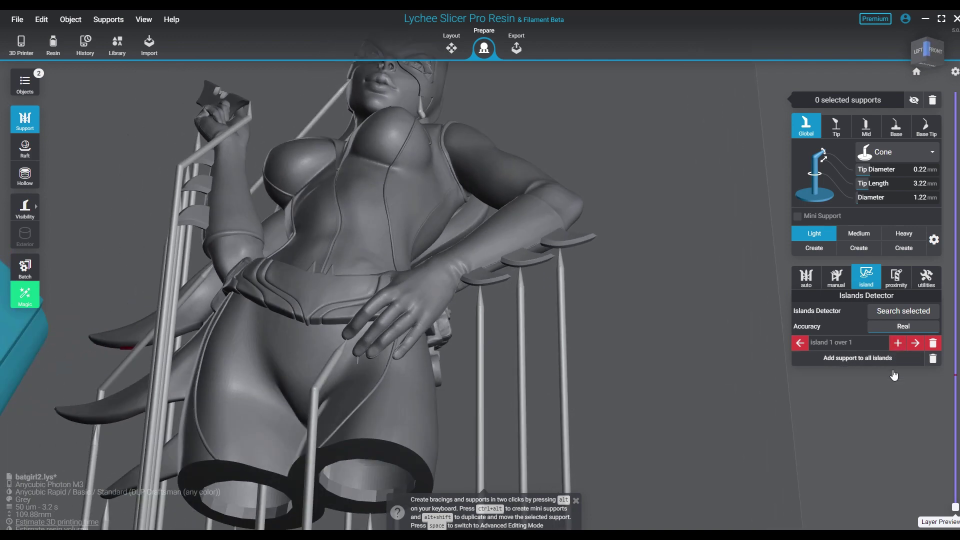
pyautogui.click(916, 346)
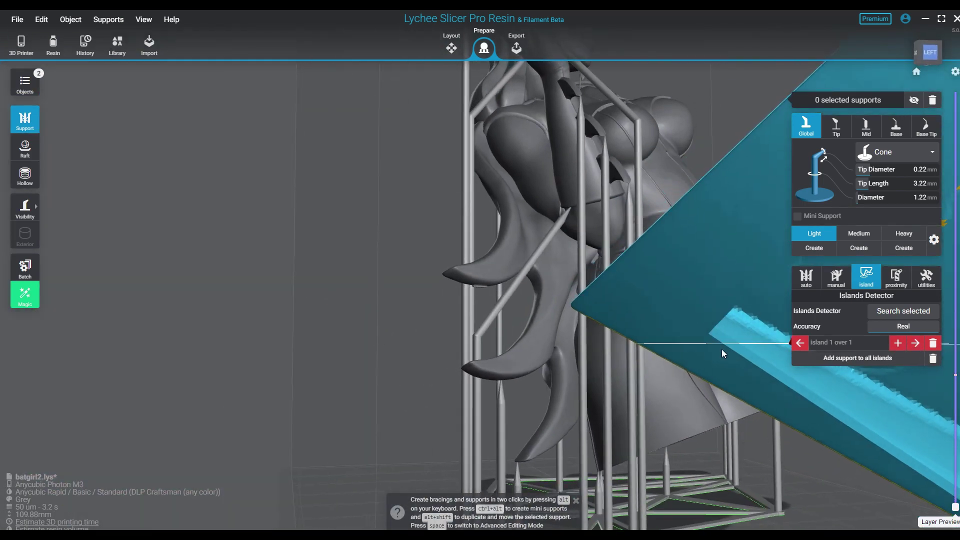
pyautogui.moveTo(598, 348); pyautogui.dragTo(657, 338, button='right')
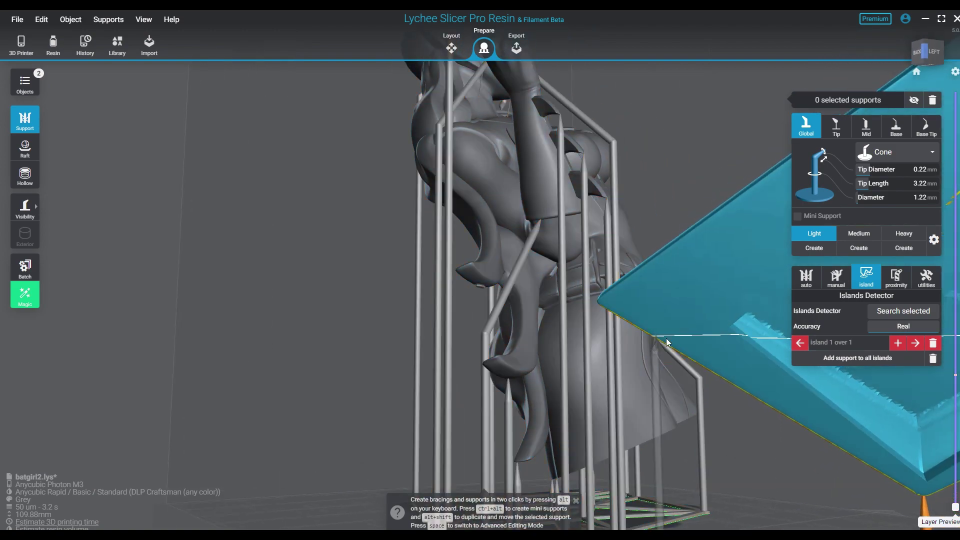
pyautogui.click(916, 344)
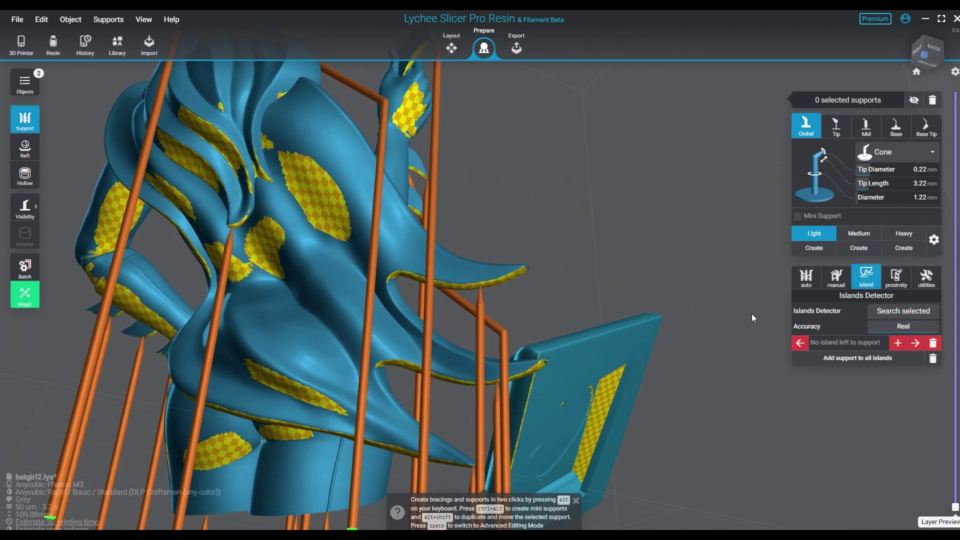
# Step: Place a light support at the base's lowest corner and extend a row of supports along the edge to the adjacent side corner
pyautogui.moveTo(751, 313); pyautogui.dragTo(591, 385, button='right')
pyautogui.moveTo(591, 385); pyautogui.dragTo(557, 356)
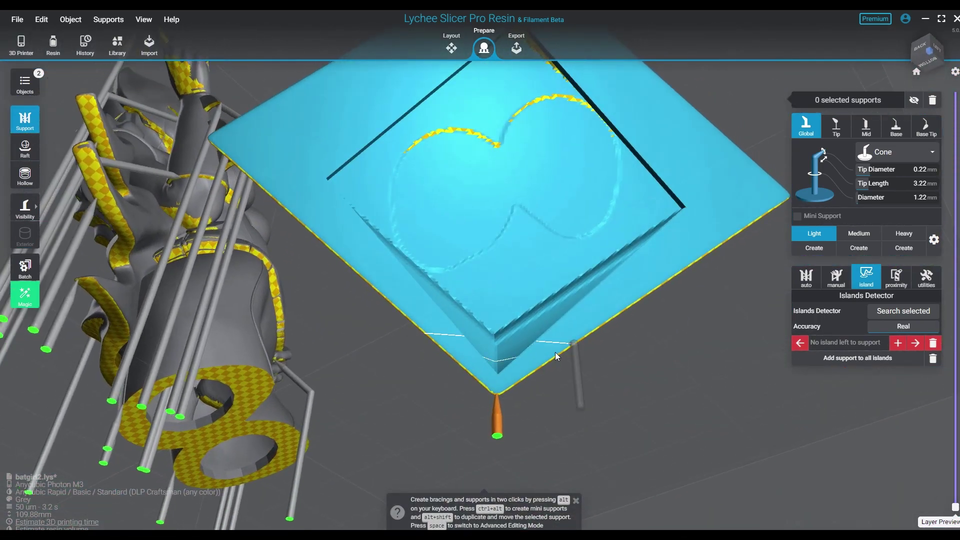
pyautogui.keyDown('alt'); pyautogui.click(501, 393); pyautogui.keyUp('alt')
pyautogui.keyDown('alt'); pyautogui.click(784, 199); pyautogui.keyUp('alt')
pyautogui.moveTo(784, 199); pyautogui.dragTo(571, 224)
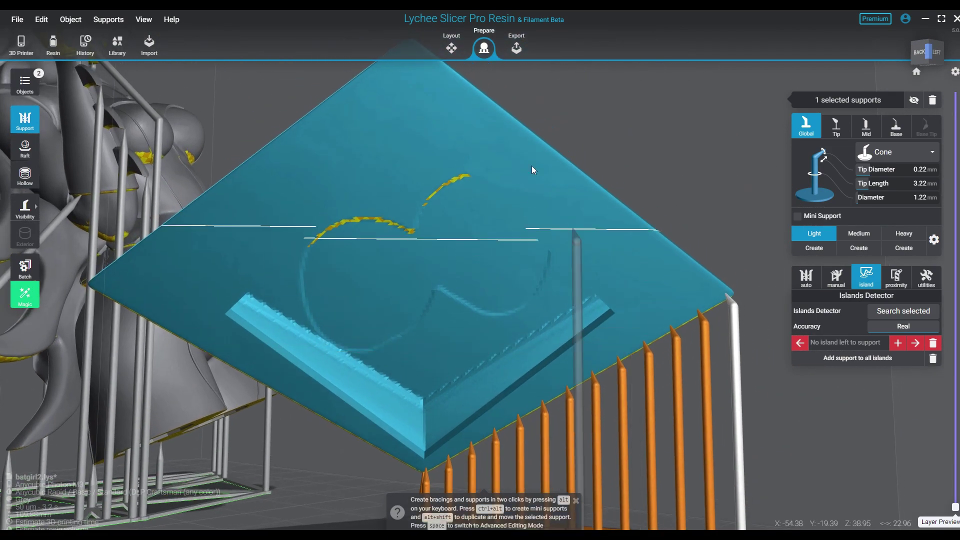
# Step: Continue the row of light supports along the base's other three edges, back to its lowest corner
pyautogui.moveTo(452, 126); pyautogui.dragTo(457, 167, button='middle')
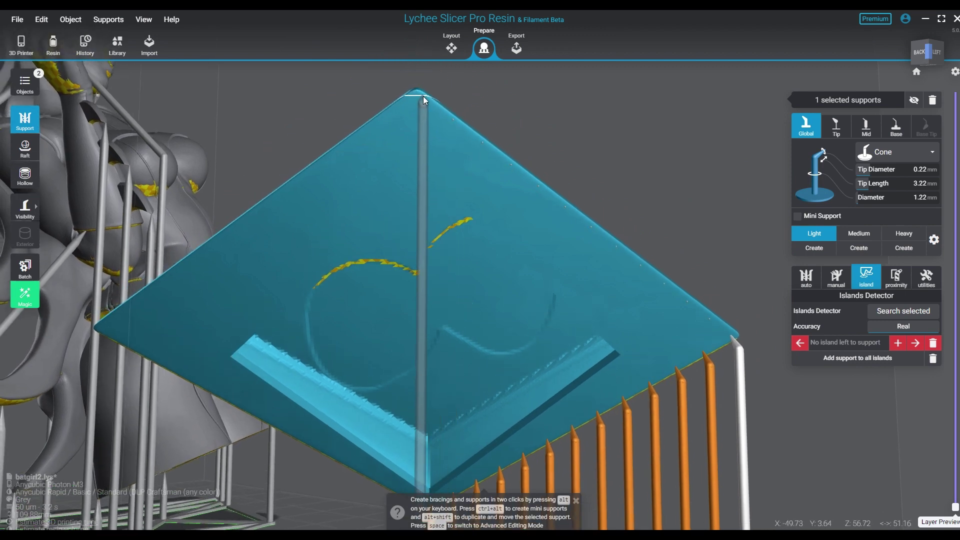
pyautogui.moveTo(415, 95); pyautogui.dragTo(526, 222)
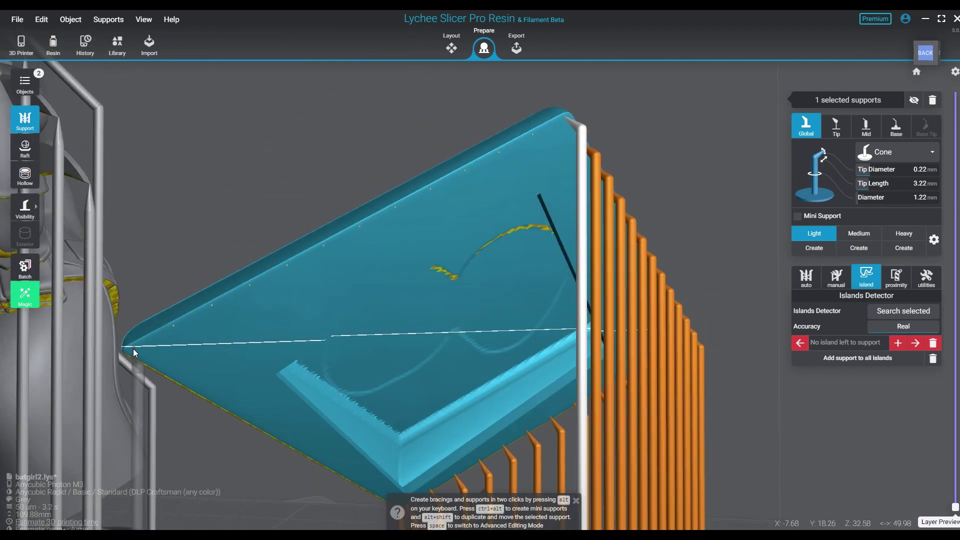
pyautogui.moveTo(133, 354); pyautogui.dragTo(495, 200)
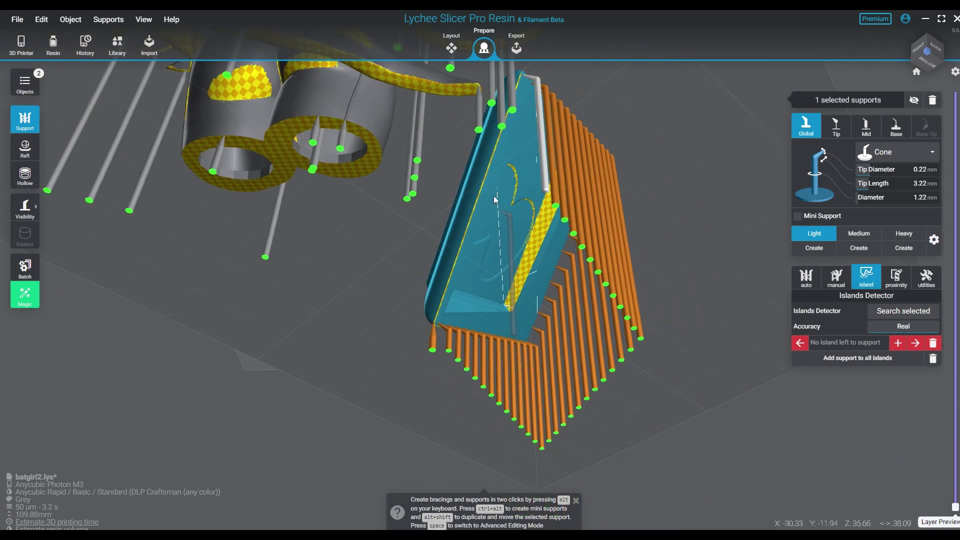
pyautogui.click(440, 321)
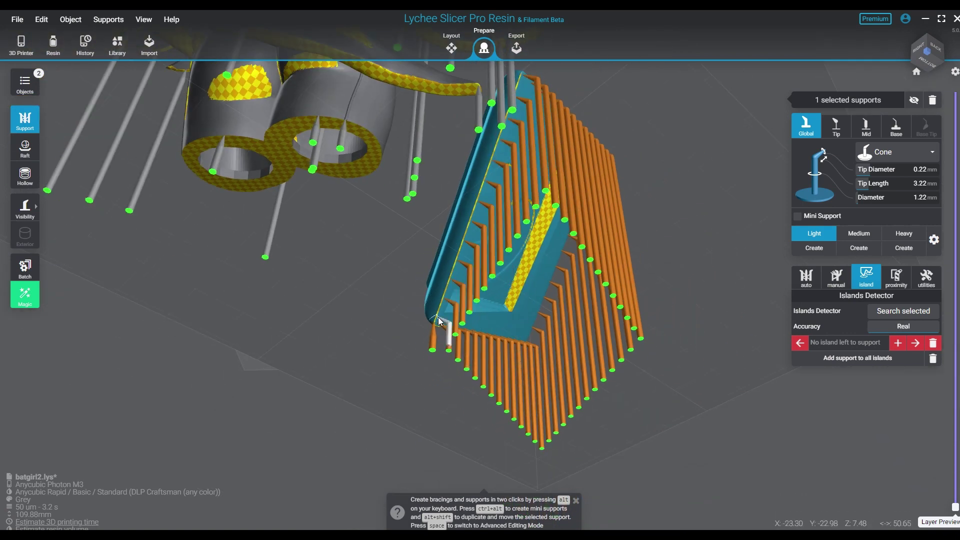
# Step: Add a second row of light supports on the base's underside, just inside the outer edge row, corner to corner
pyautogui.click(524, 338)
pyautogui.moveTo(524, 337); pyautogui.dragTo(431, 276)
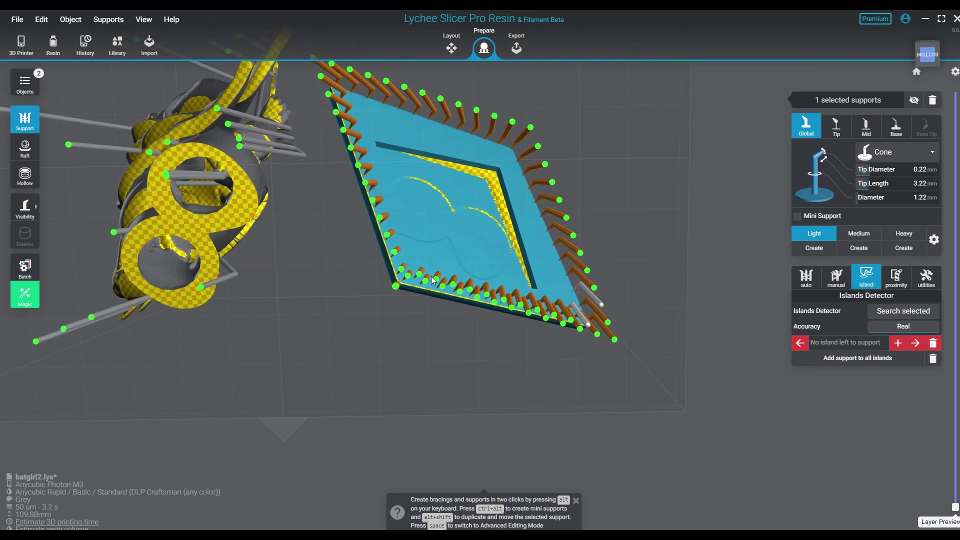
pyautogui.click(502, 151)
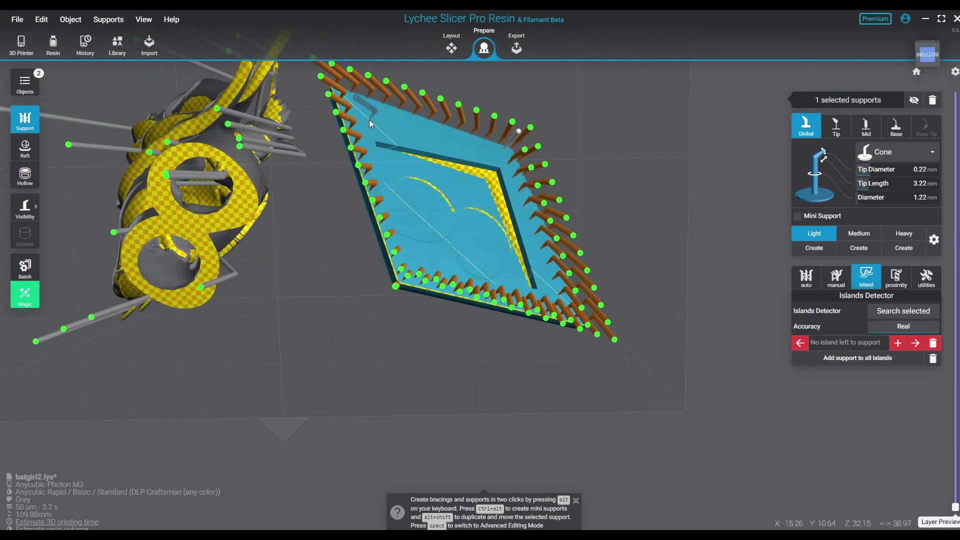
pyautogui.click(365, 113)
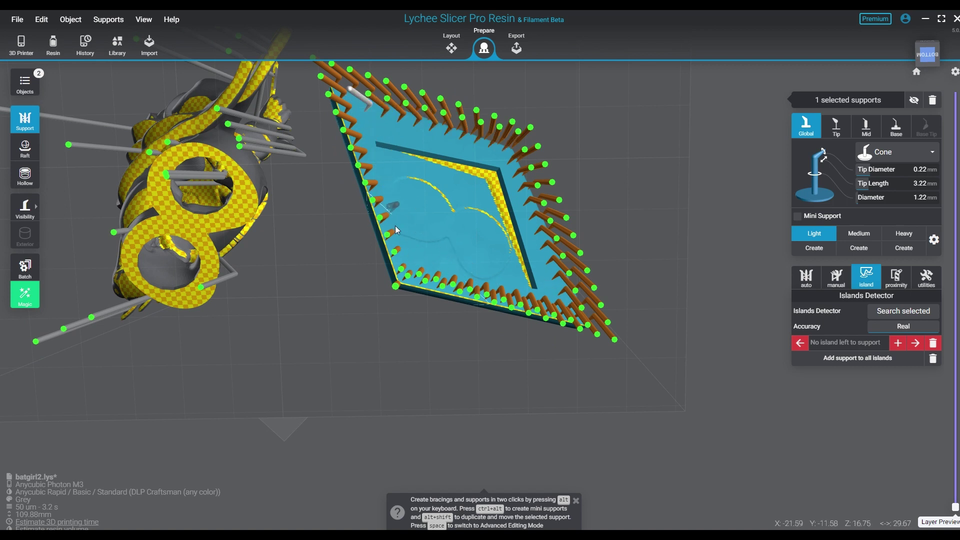
pyautogui.click(406, 262)
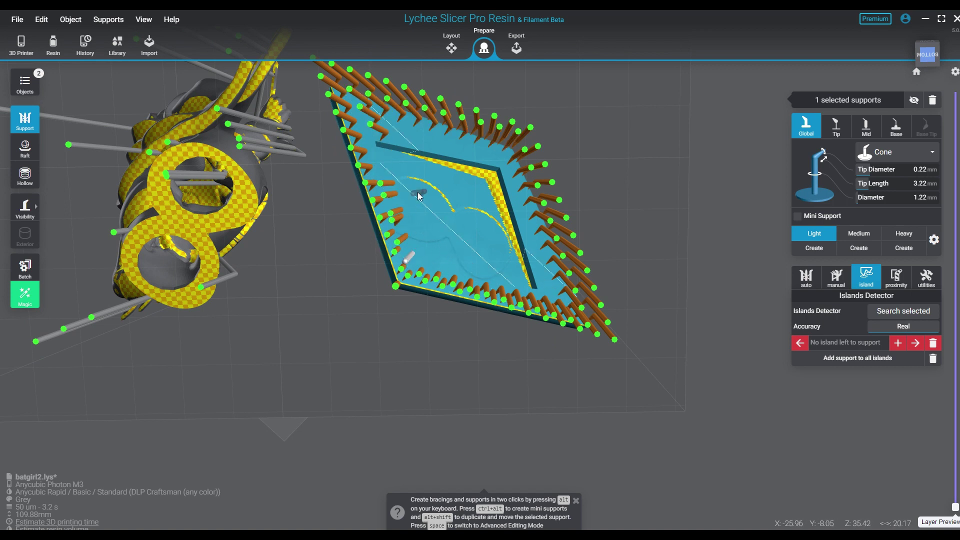
# Step: Add further light supports inside the second row, alongside the opening in the base's underside
pyautogui.click(385, 158)
pyautogui.click(385, 170)
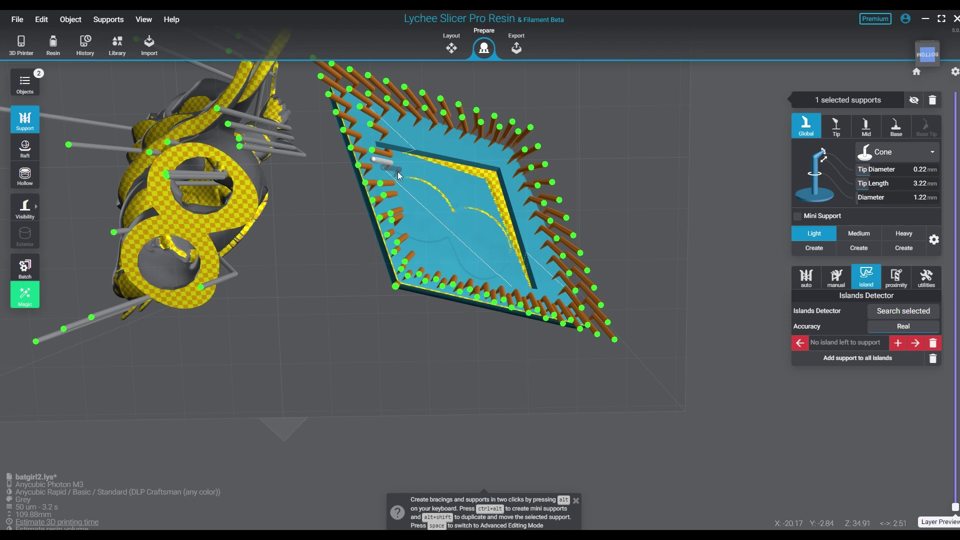
pyautogui.click(397, 126)
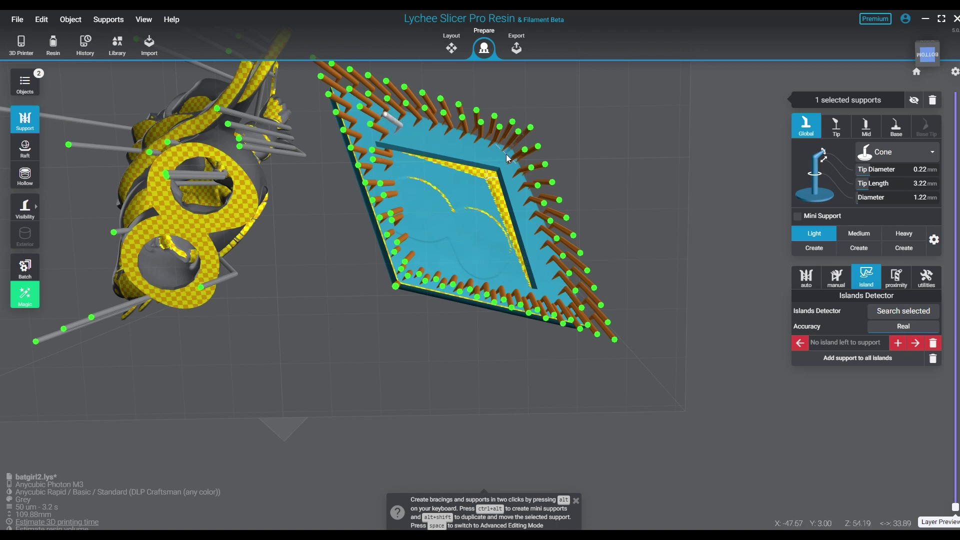
pyautogui.click(491, 162)
pyautogui.moveTo(445, 215); pyautogui.dragTo(392, 219, button='right')
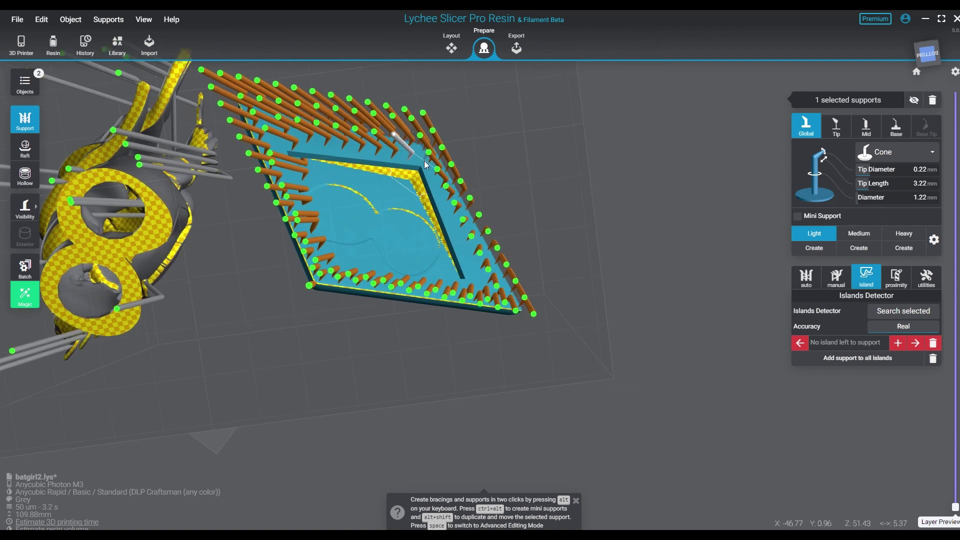
pyautogui.click(466, 278)
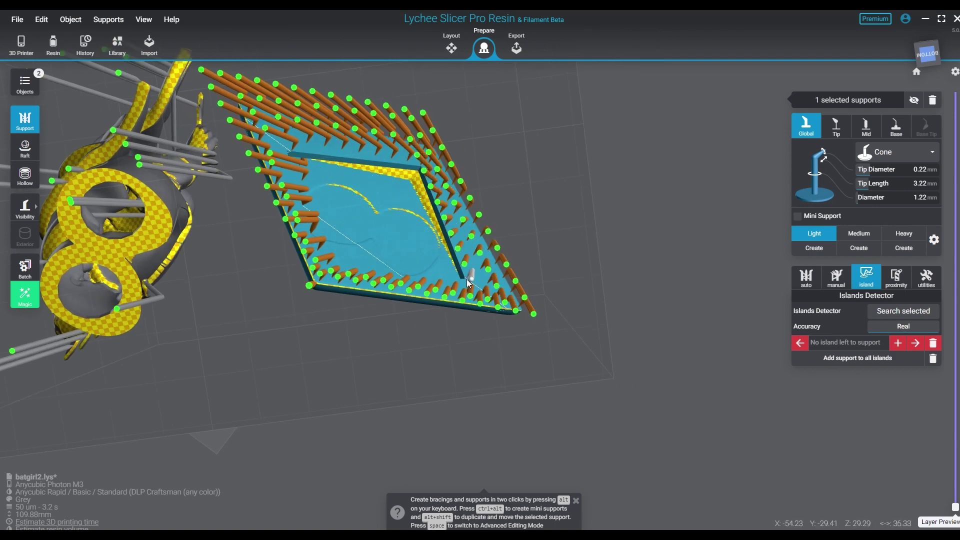
# Step: Add successive rows of light supports across the hollow interior surface inside the base's opening, working from its upper edge towards the lower edge
pyautogui.moveTo(441, 278); pyautogui.dragTo(413, 230, button='right')
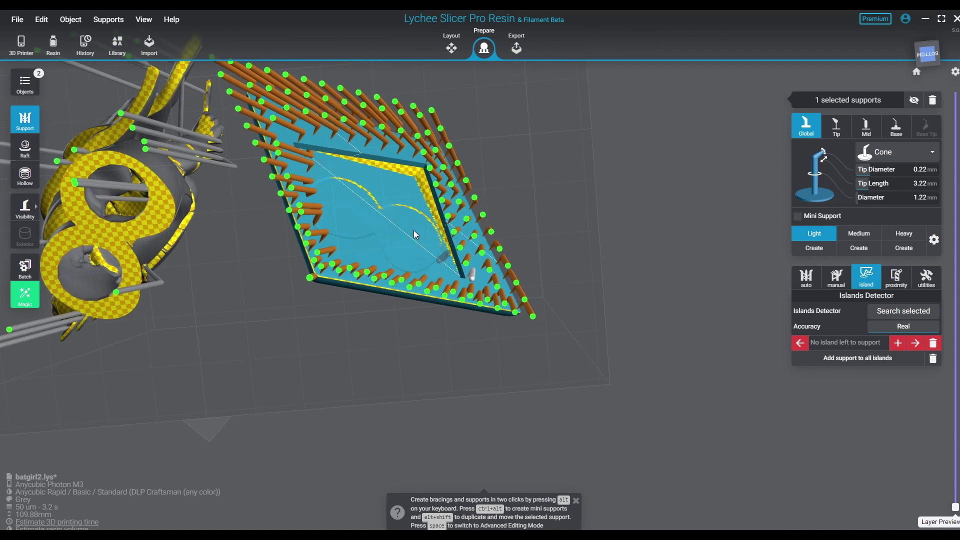
pyautogui.click(321, 166)
pyautogui.keyDown('shift'); pyautogui.click(418, 177); pyautogui.keyUp('shift')
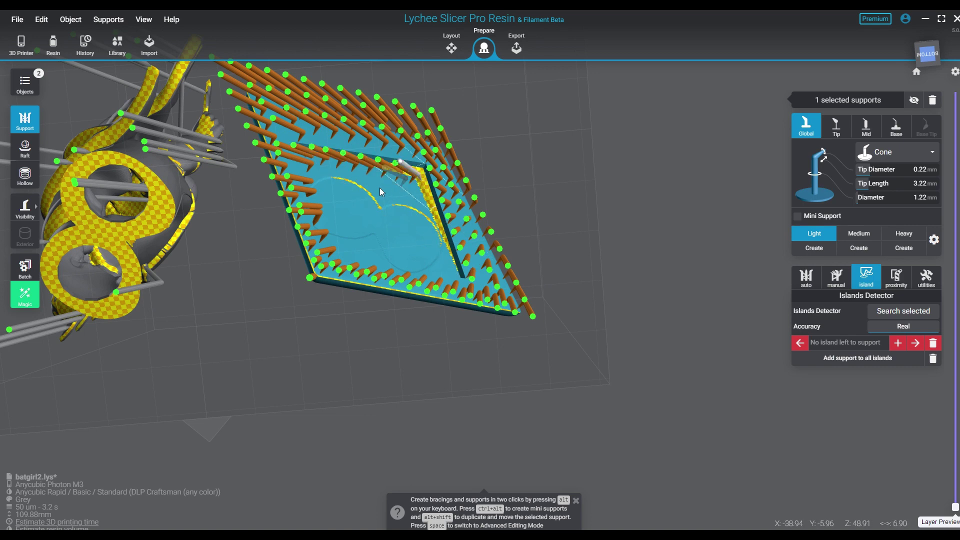
pyautogui.click(334, 184)
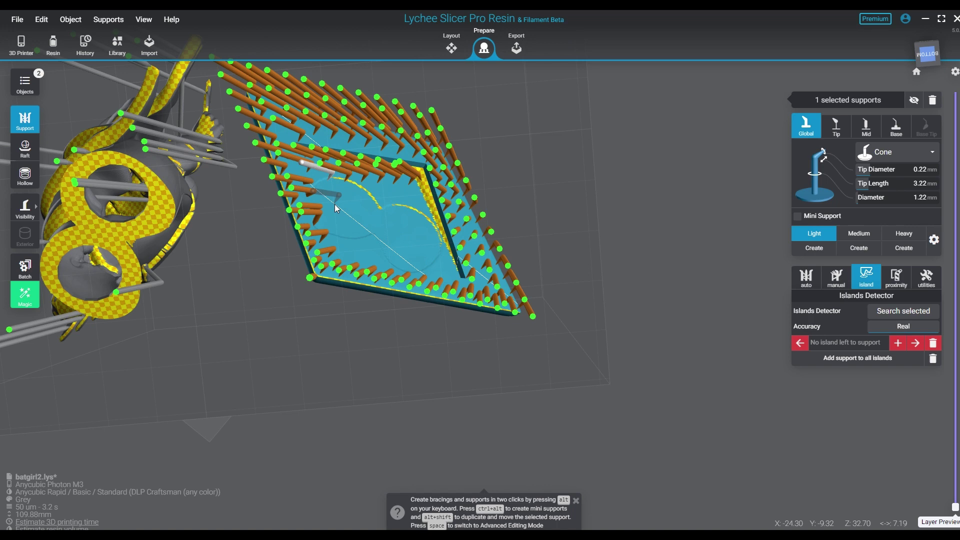
pyautogui.keyDown('shift'); pyautogui.click(418, 206); pyautogui.keyUp('shift')
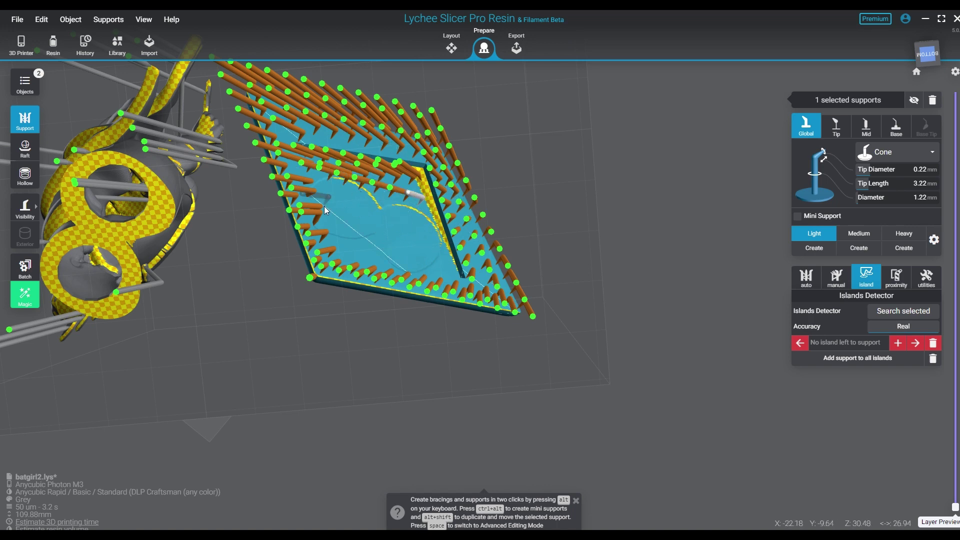
pyautogui.keyDown('shift'); pyautogui.click(325, 206); pyautogui.keyUp('shift')
pyautogui.keyDown('shift'); pyautogui.click(416, 234); pyautogui.keyUp('shift')
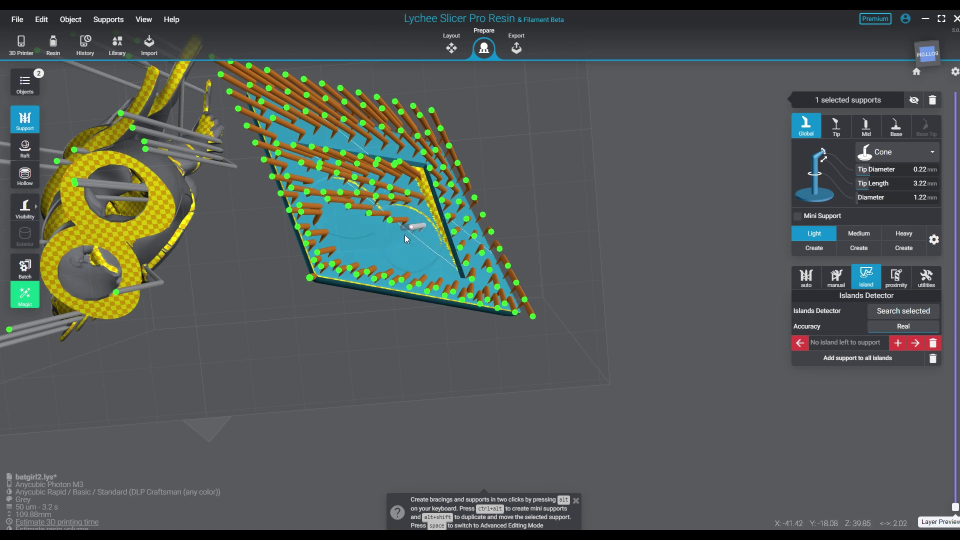
pyautogui.keyDown('shift'); pyautogui.click(343, 240); pyautogui.keyUp('shift')
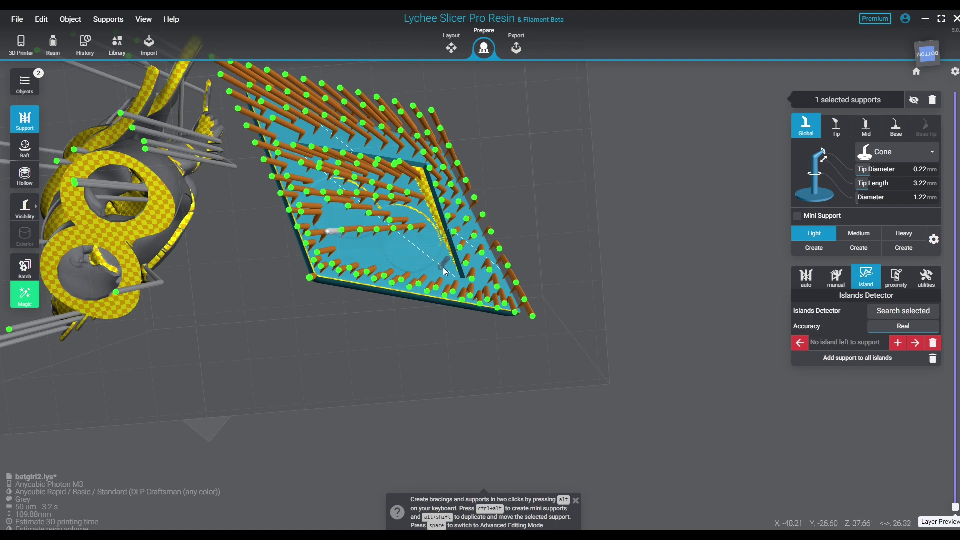